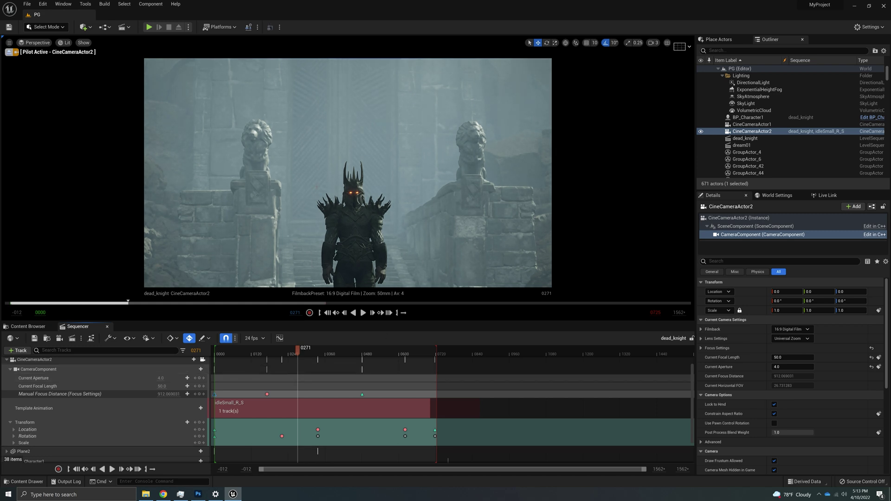
Review the dead_knight sequence through CineCameraActor2 at several frames between 0271 and 0435
left_click_drag(298, 349, 348, 408)
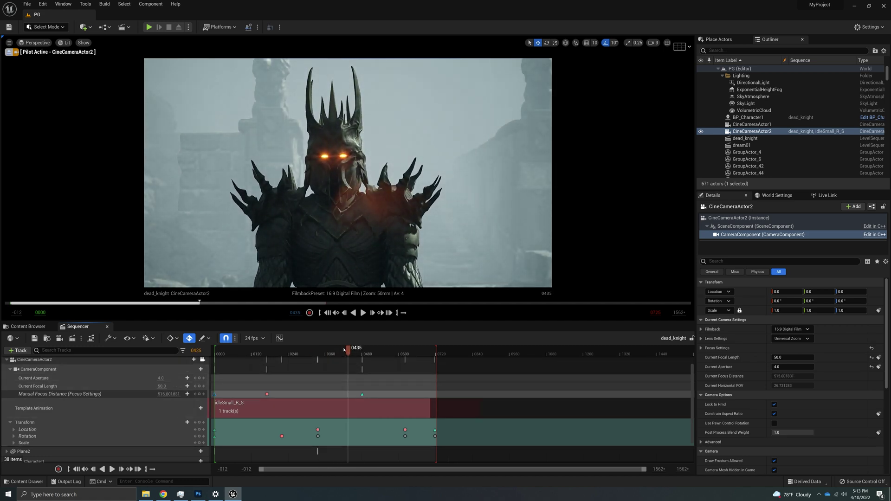
left_click_drag(349, 354, 345, 378)
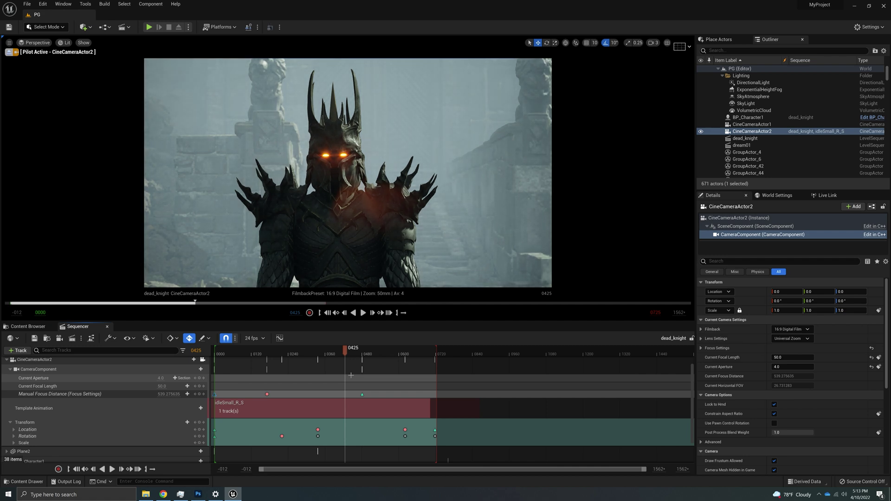
left_click(337, 352)
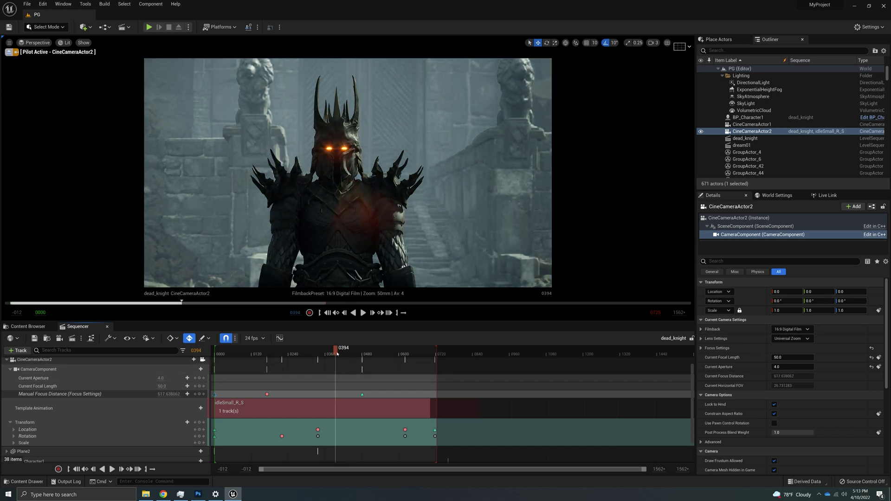
left_click(330, 353)
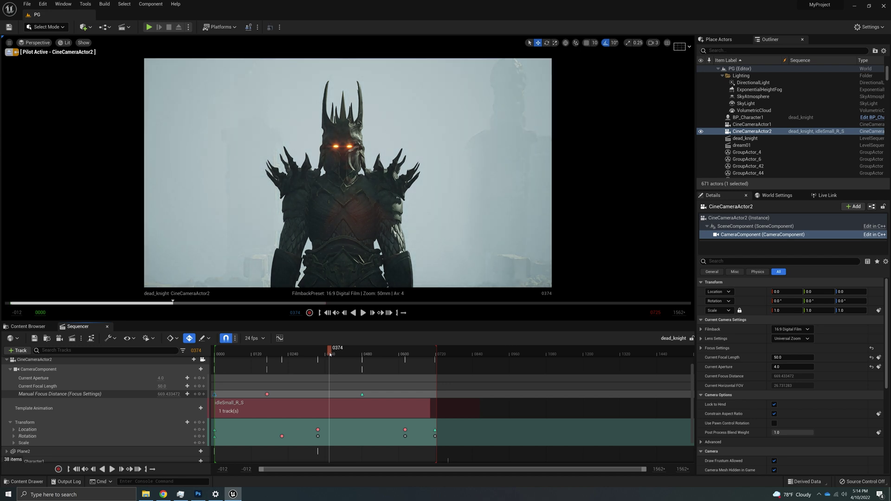
mouse_move(331, 354)
left_mouse_down()
mouse_move(288, 360)
mouse_move(326, 364)
mouse_move(343, 352)
mouse_move(334, 355)
left_mouse_up()
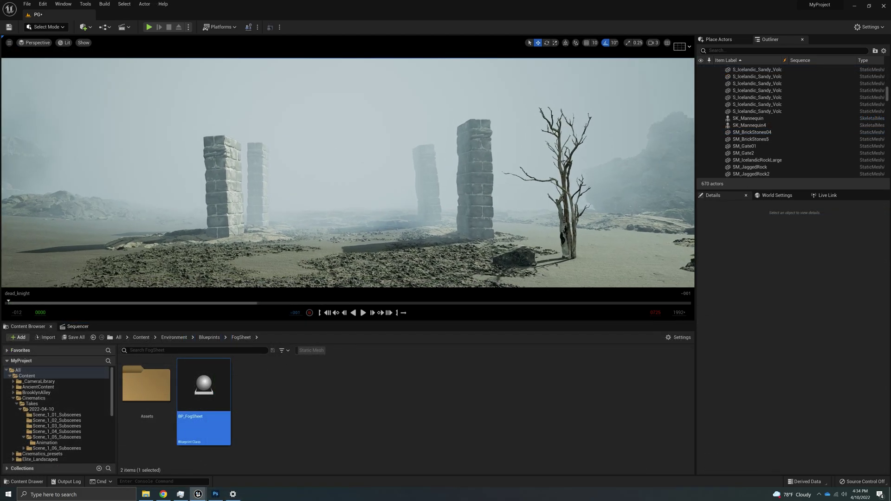
Examine the mist plane in the level from several angles, from the stone pillars out to its open edge over the sand
key("s")
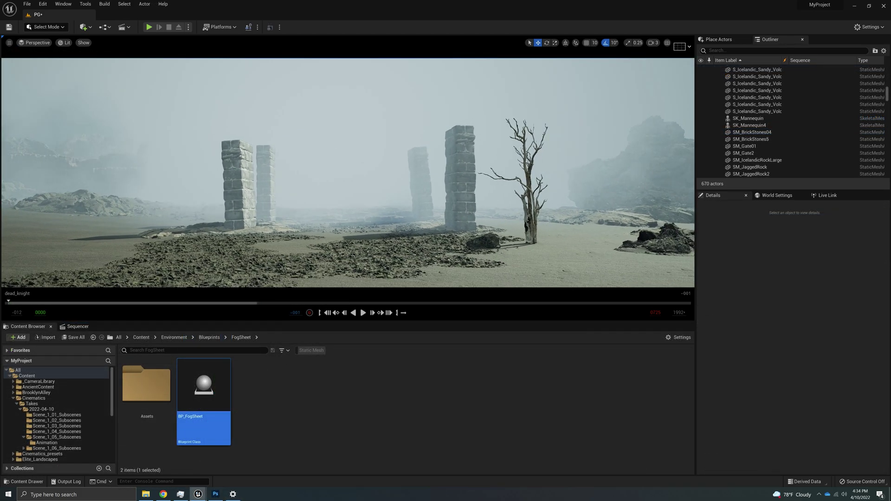
mouse_move(344, 133)
right_mouse_down()
mouse_move(330, 119)
mouse_move(348, 117)
right_mouse_up()
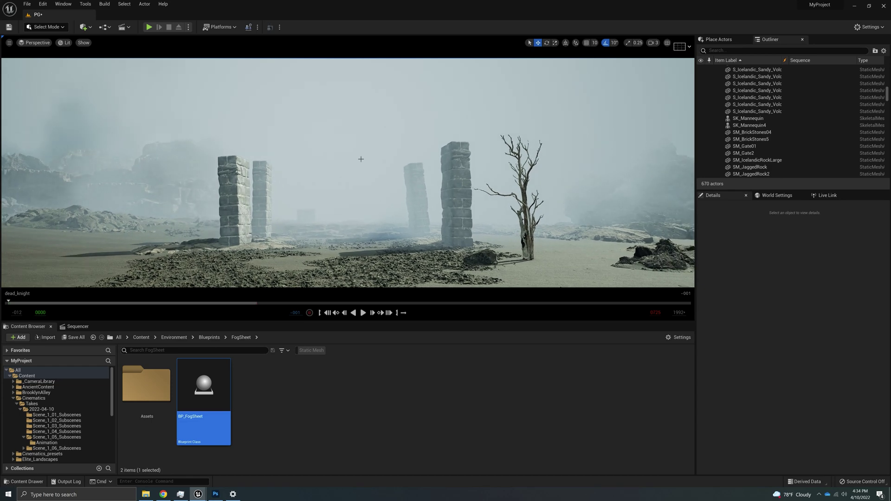
right_click(371, 214)
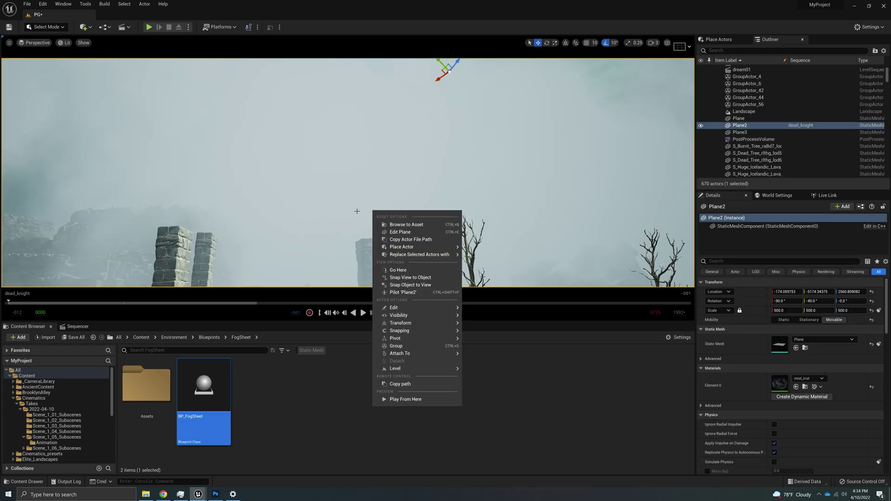
right_click_drag(354, 209, 353, 239)
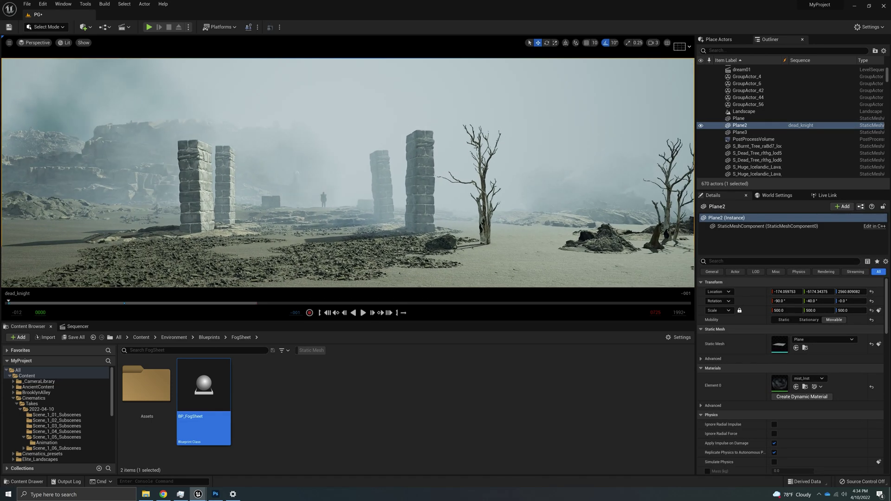
right_click_drag(453, 140, 516, 139)
right_click_drag(352, 179, 277, 180)
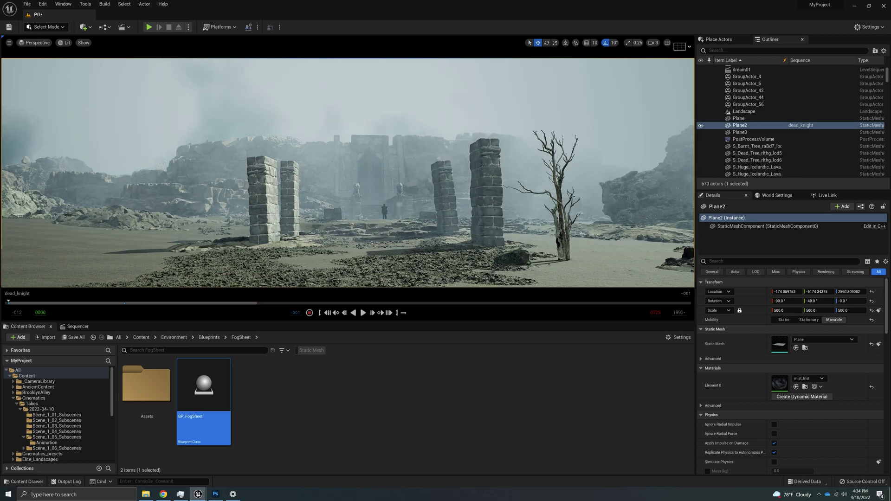
right_click_drag(496, 162, 553, 168)
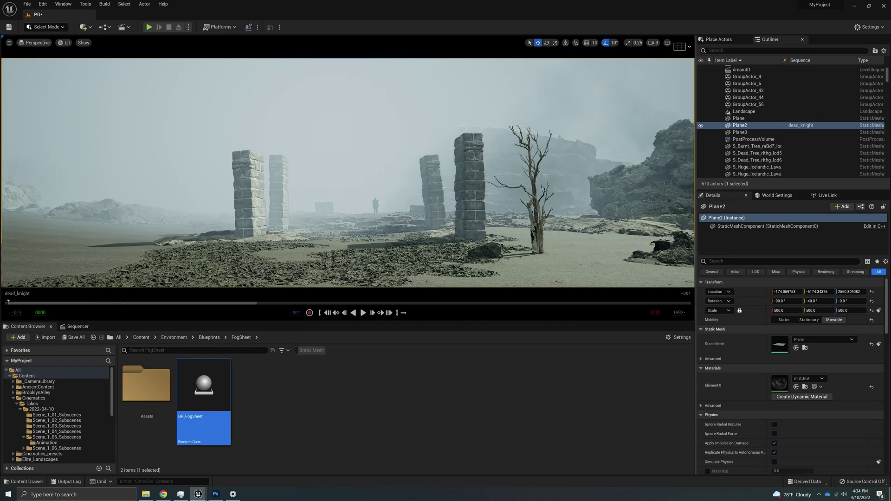
mouse_move(494, 163)
right_mouse_down()
mouse_move(529, 163)
mouse_move(496, 163)
right_mouse_up()
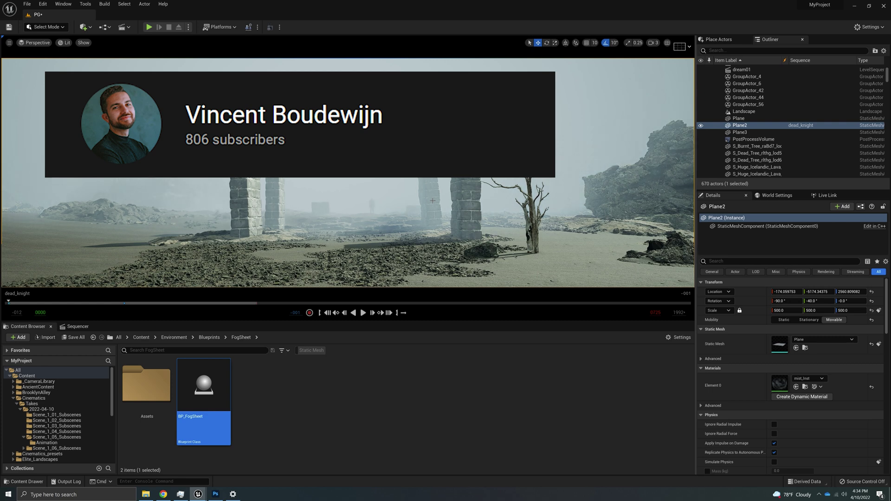
mouse_move(401, 218)
right_mouse_down()
mouse_move(422, 214)
mouse_move(389, 200)
mouse_move(407, 210)
right_mouse_up()
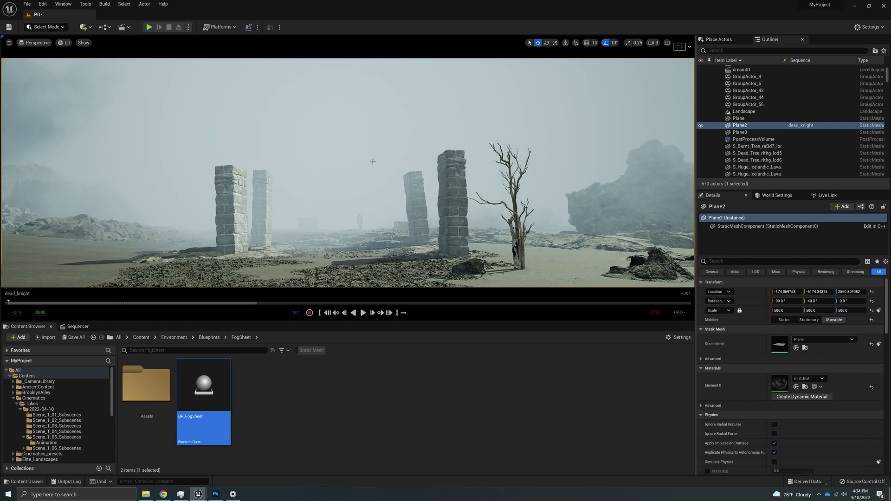
right_click_drag(372, 162, 376, 195)
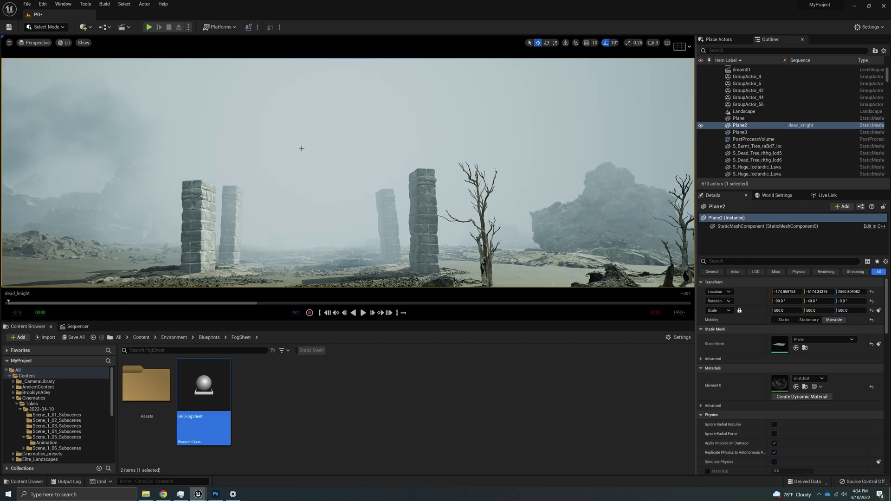
right_click_drag(313, 175, 301, 201)
key("a")
key("s")
right_click_drag(420, 193, 346, 193)
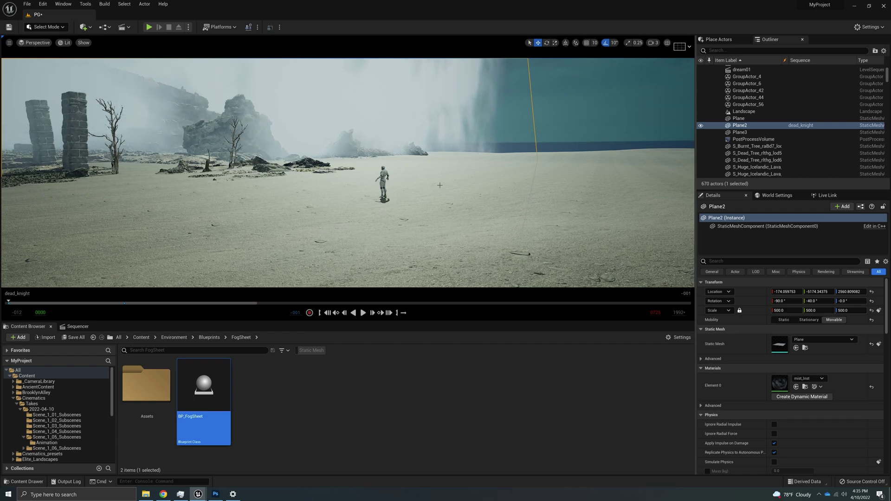
right_click_drag(437, 187, 412, 186)
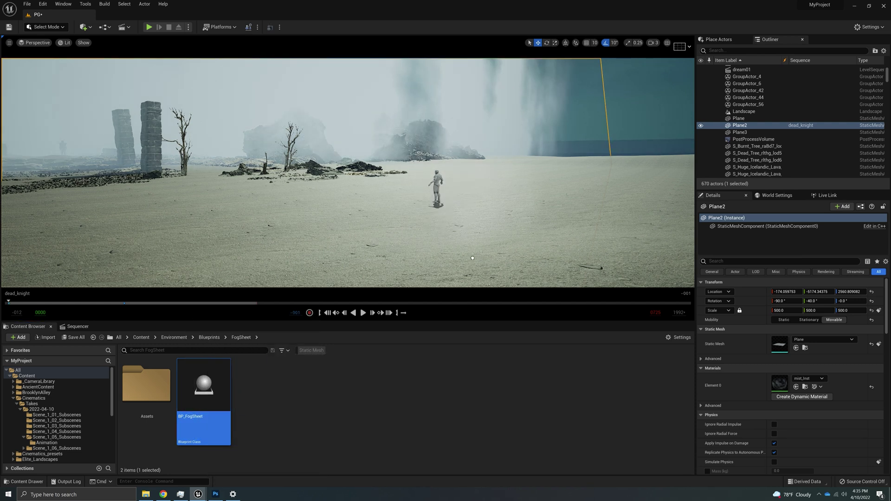
Place a BP_FogSheet actor on the open sand beyond the mannequin
left_click_drag(472, 258, 587, 248)
right_click_drag(586, 248, 491, 252)
key("s")
key("s")
scroll(294, 196, "up", 5)
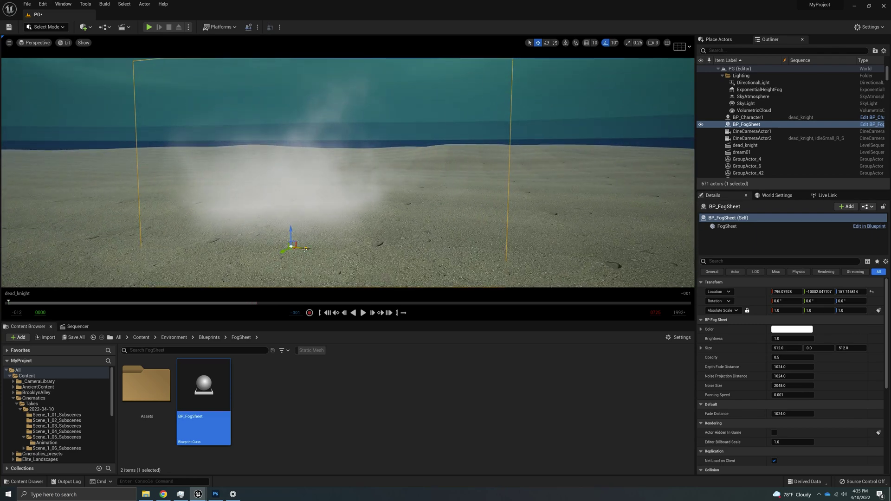
Move the BP_FogSheet along X and up to about X 1188, Z 307, and inspect its fog up close
left_click_drag(305, 249, 469, 180)
left_click_drag(448, 249, 449, 180)
mouse_move(449, 180)
right_mouse_down()
mouse_move(469, 167)
mouse_move(485, 192)
mouse_move(437, 170)
mouse_move(457, 170)
right_mouse_up()
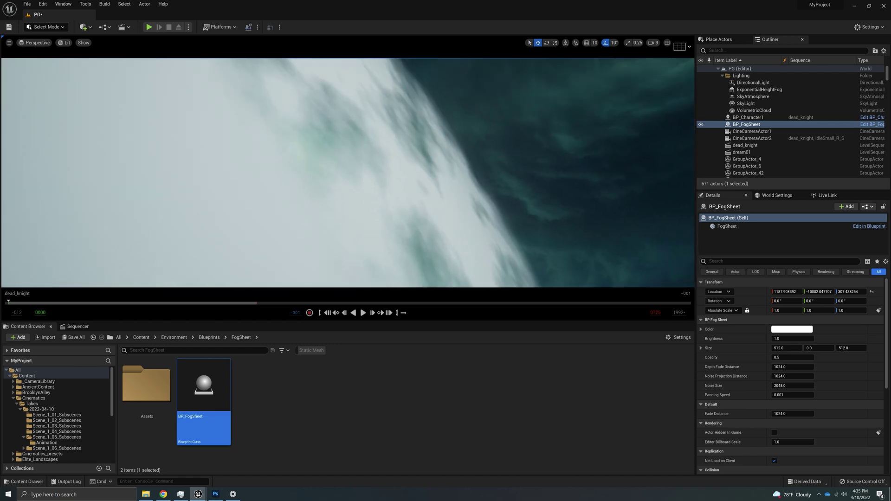
right_click_drag(348, 173, 409, 190)
left_click(331, 221)
right_click_drag(331, 221, 436, 251)
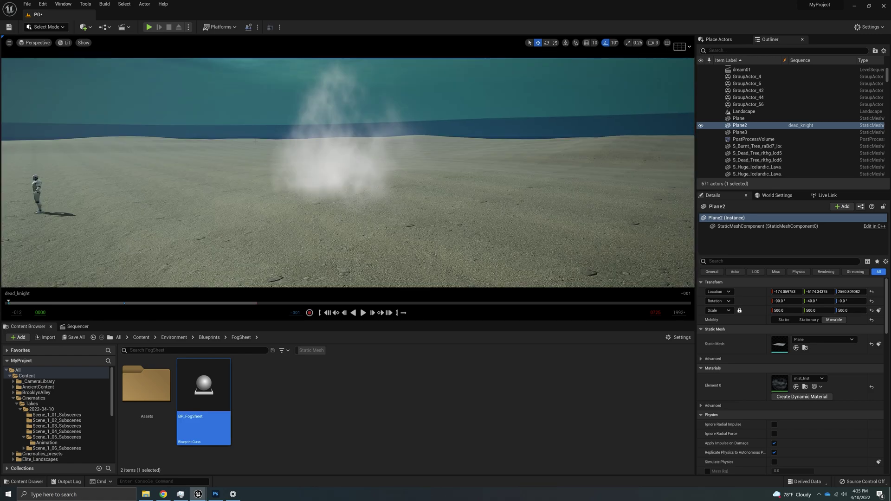
Select the BP_FogSheet actor and delete it from the level
left_click(326, 148)
right_click_drag(341, 145, 223, 139)
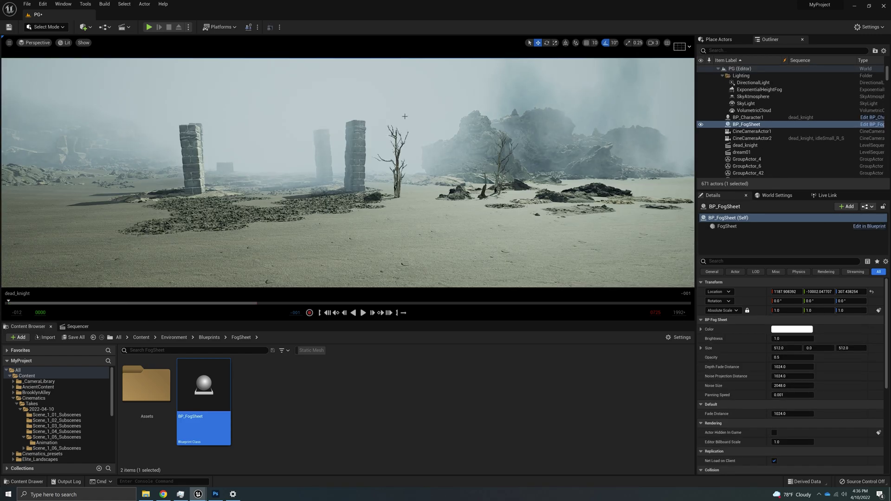
right_click_drag(434, 110, 534, 116)
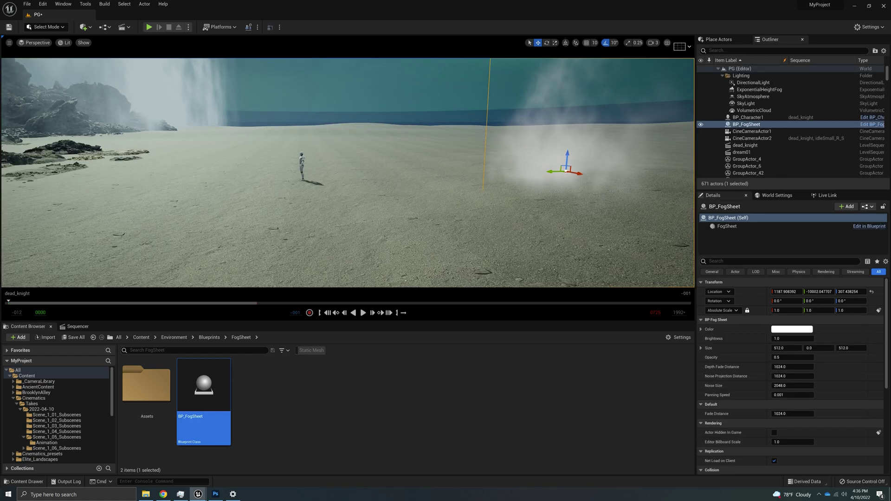
key("Delete")
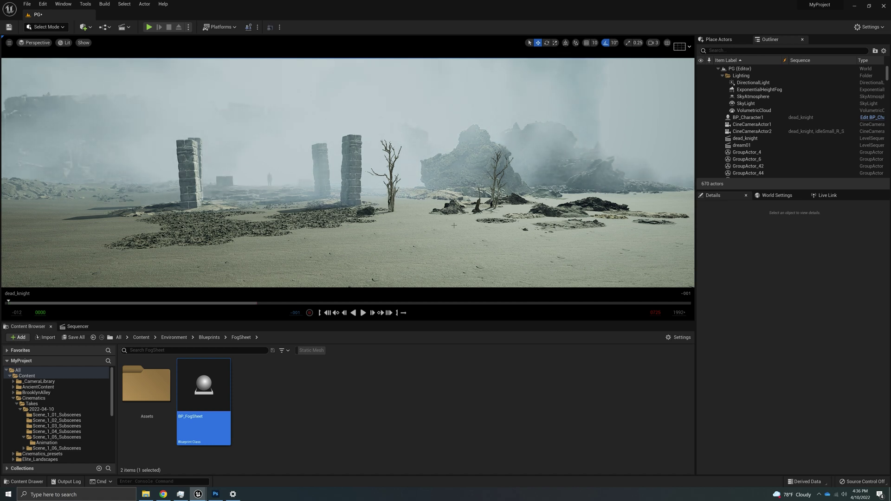
right_click_drag(461, 226, 435, 215)
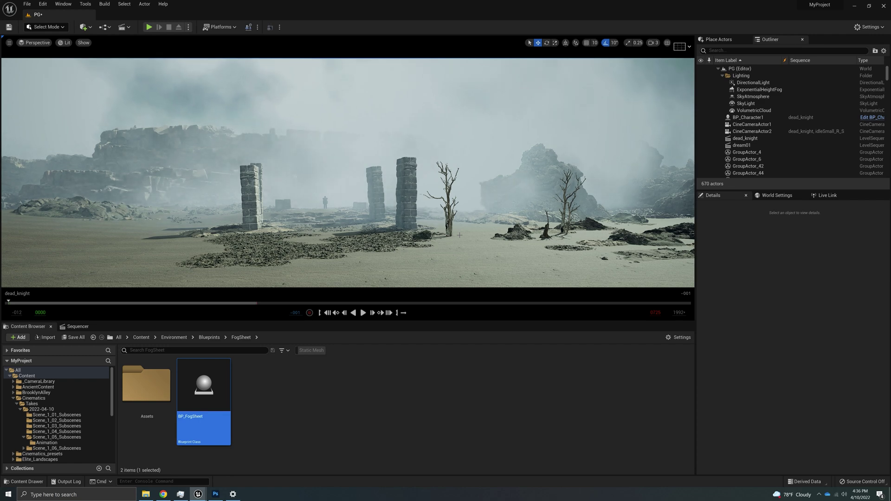
right_click_drag(419, 238, 441, 243)
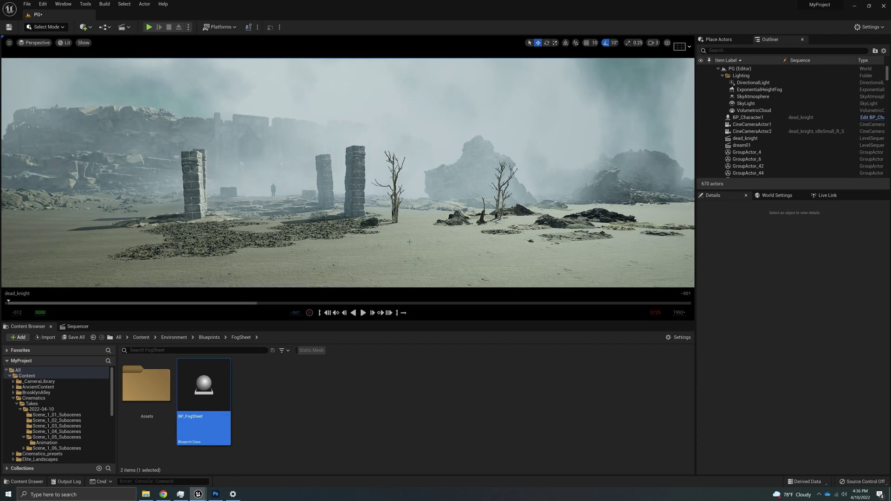
right_click_drag(475, 156, 499, 148)
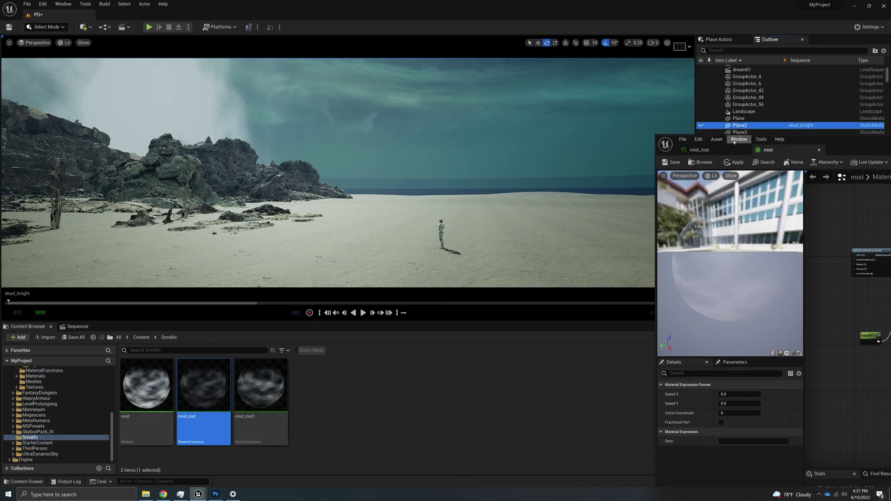
Shift the mist material editor out of the way and hide the Plane actor in the level
left_click_drag(856, 152, 851, 213)
right_click_drag(413, 200, 349, 182)
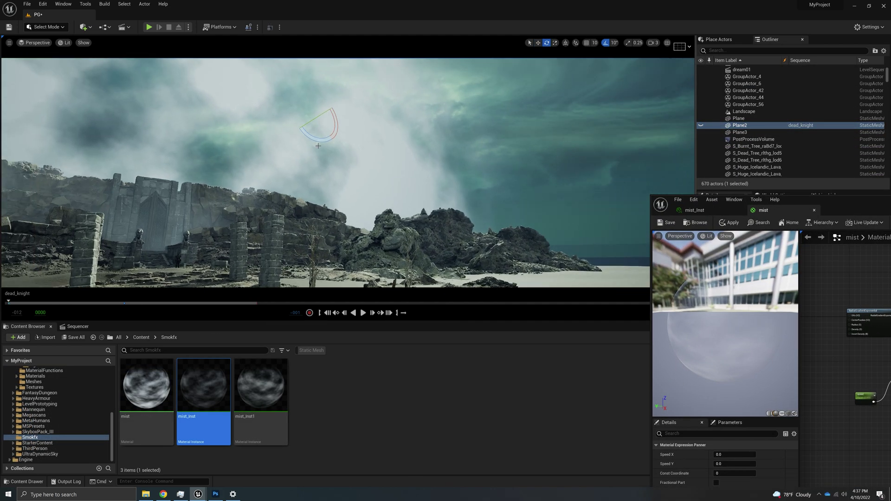
left_click(348, 182)
left_click(701, 119)
right_click_drag(483, 177, 427, 207)
key("w")
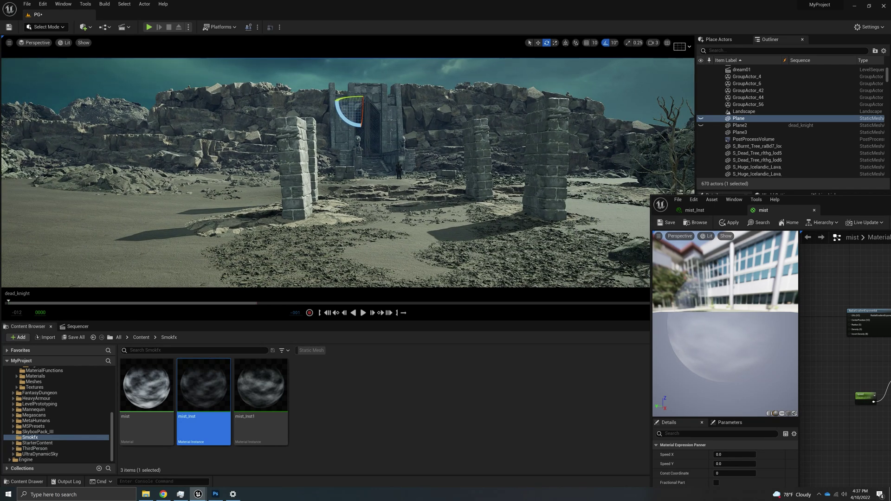
Examine the scene without mist around the knight character in front of the gate
left_click(397, 162)
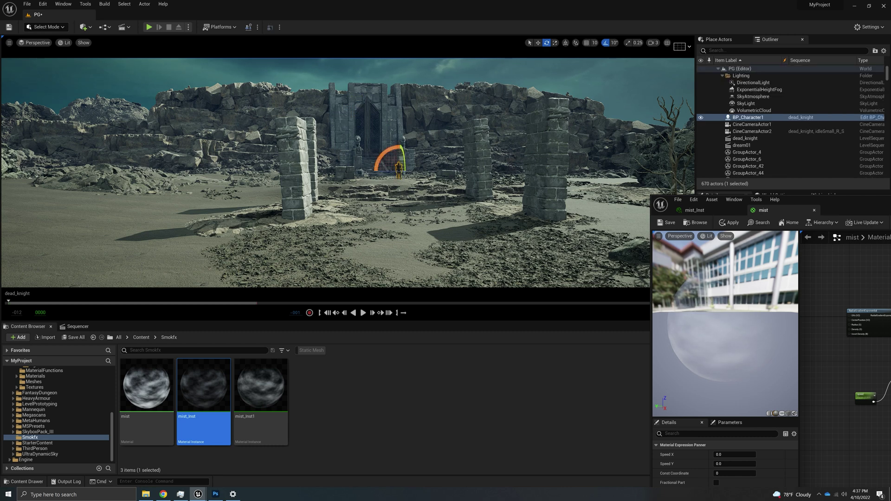
key("w")
mouse_move(379, 177)
right_mouse_down()
mouse_move(399, 189)
mouse_move(394, 184)
right_mouse_up()
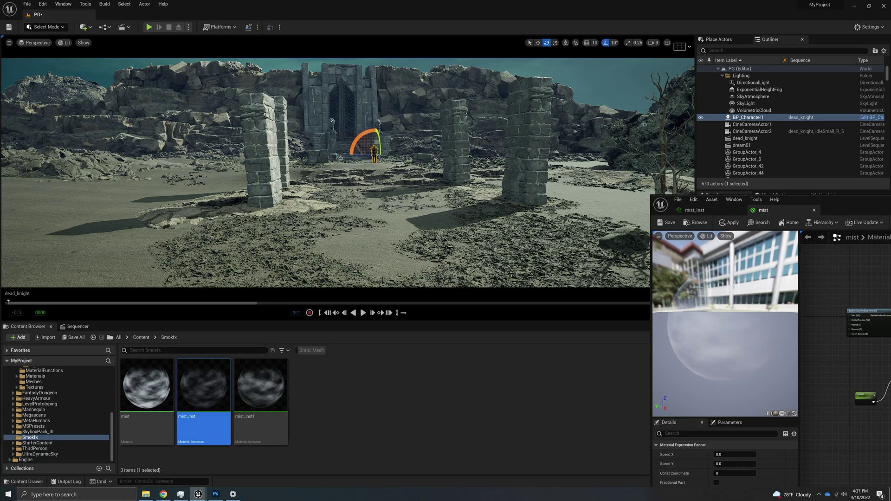
right_click_drag(340, 160, 353, 153)
left_click(388, 188)
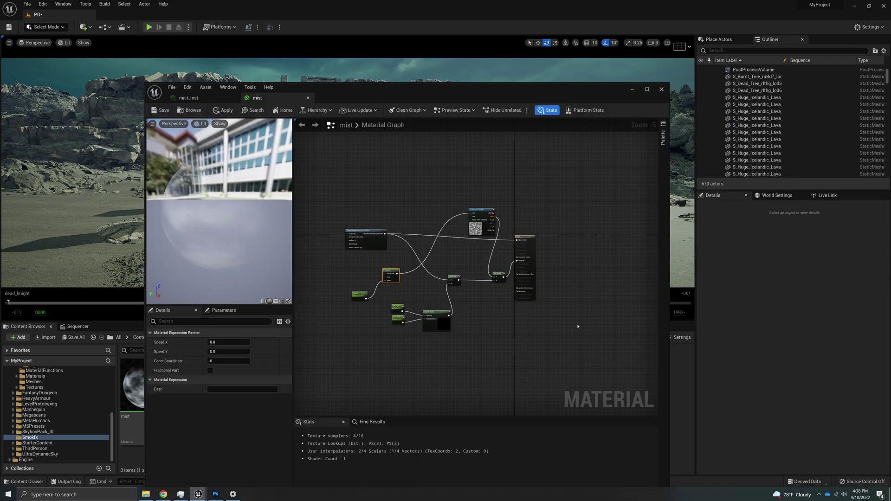
Spread the DF_opa and DF_dist parameter nodes apart, above and below the Depth Fade inputs in the mist material graph
scroll(372, 315, "up", 4)
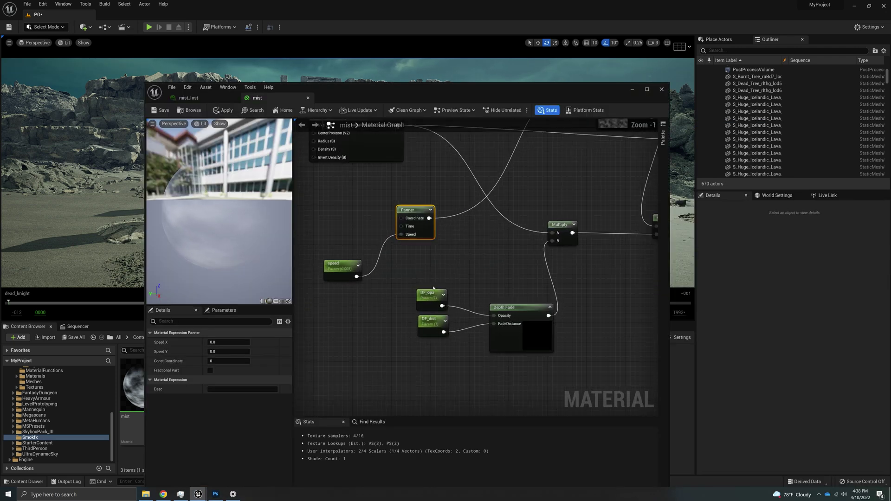
left_click_drag(429, 293, 424, 273)
left_click_drag(430, 320, 418, 361)
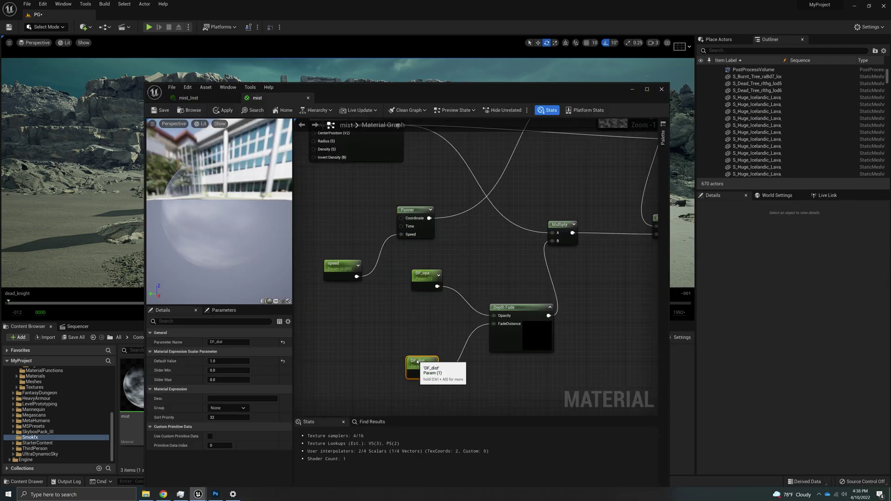
scroll(420, 320, "down", 4)
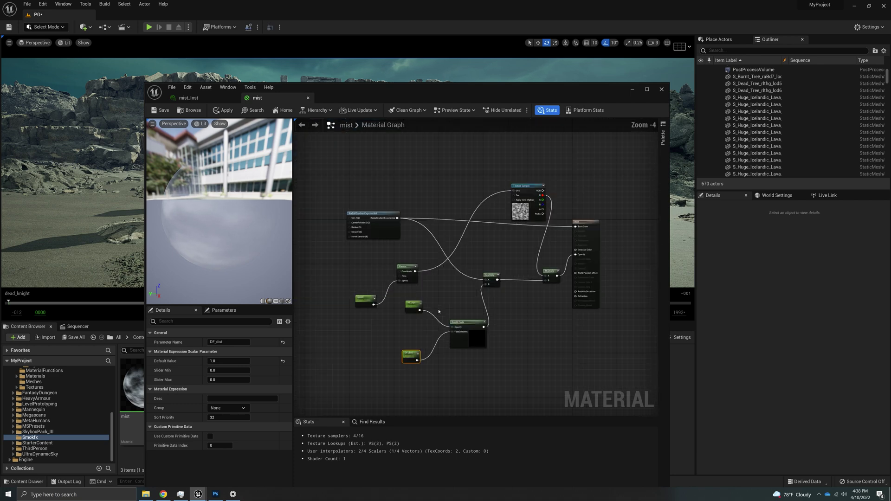
right_click_drag(466, 295, 432, 309)
scroll(487, 270, "up", 2)
Move the mist material editor aside and create a new material named Mist_sheet in the Smokfx folder
left_click_drag(370, 94, 636, 86)
right_click(346, 386)
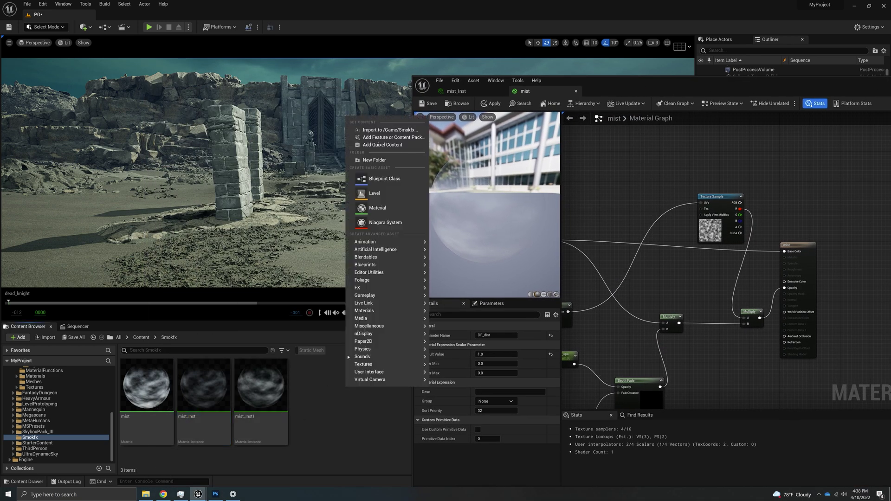
left_click(380, 208)
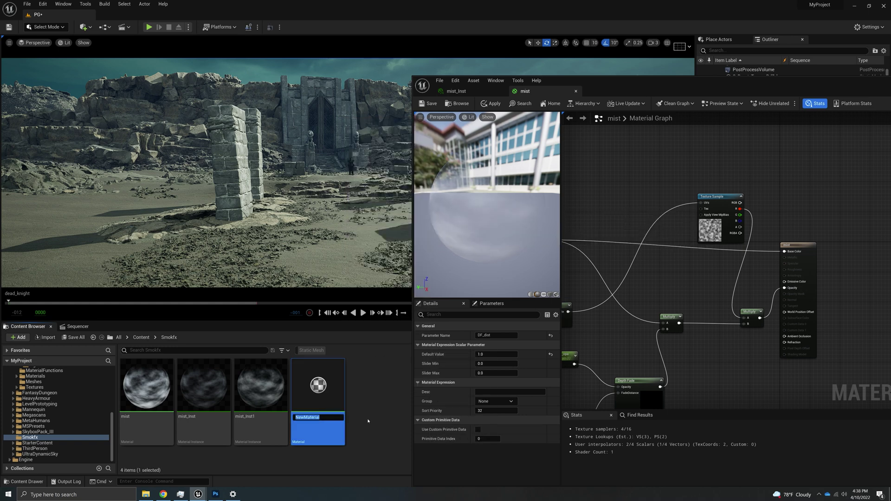
type("Mist")
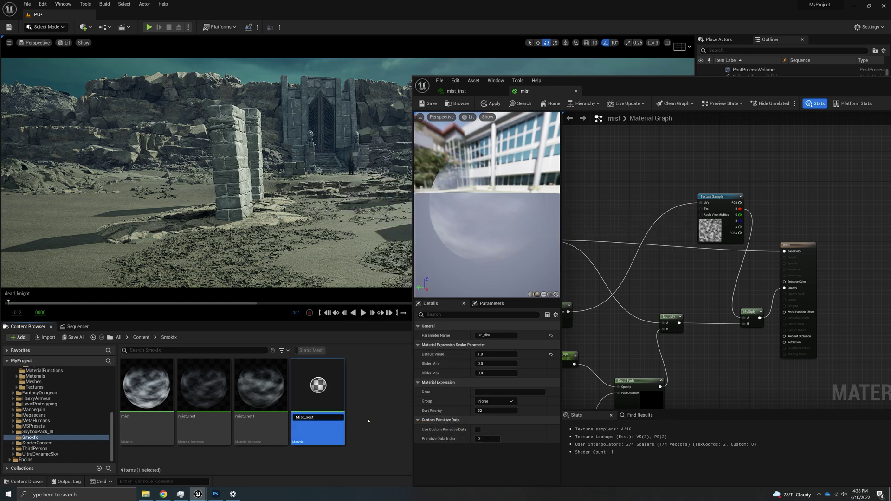
type("_sheet")
key("Return")
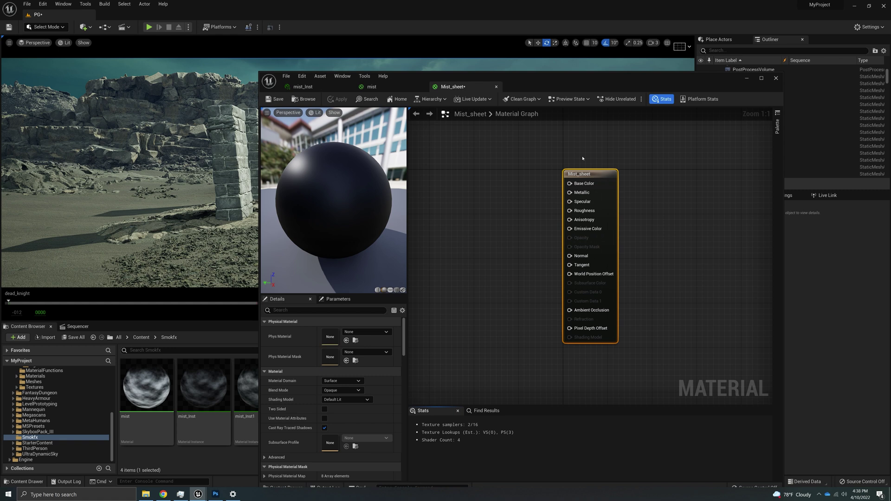
Shift the Mist_sheet output node aside to make room and set the material's blend mode to Translucent
left_click_drag(586, 174, 625, 174)
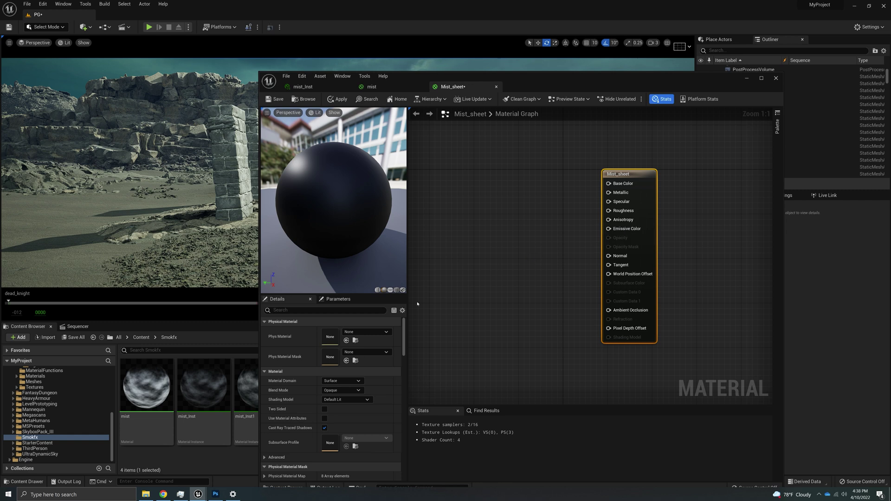
left_click(346, 390)
left_click(348, 411)
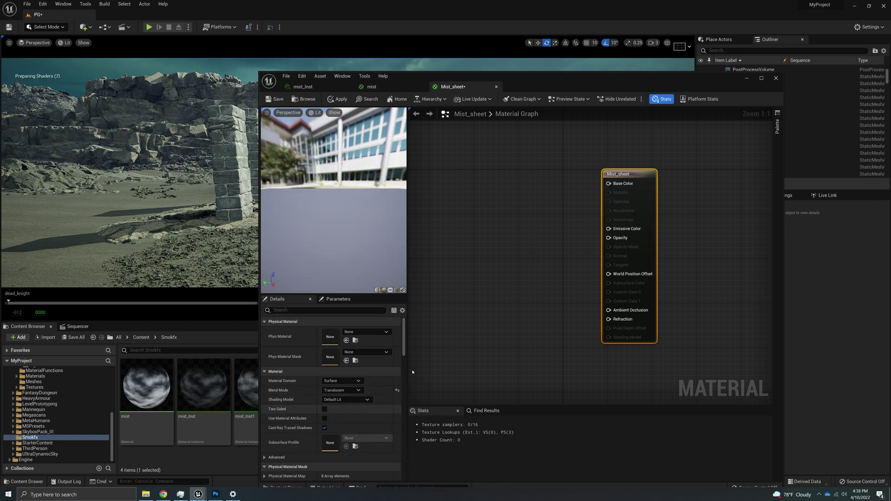
Add a RadialGradientExponential node and connect its output to both Base Color and Opacity of Mist_sheet
right_click(488, 194)
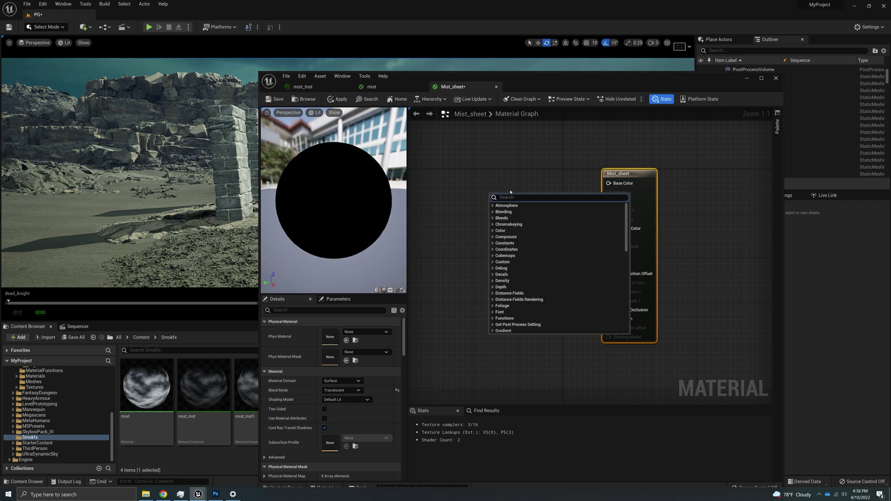
type("radial")
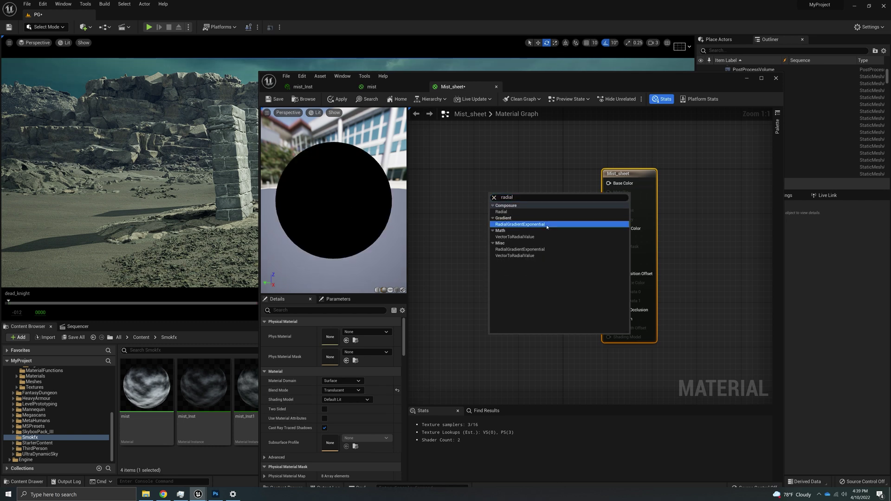
left_click(520, 224)
right_click_drag(549, 210, 629, 249)
left_click_drag(561, 207, 689, 221)
left_click_drag(537, 212, 690, 276)
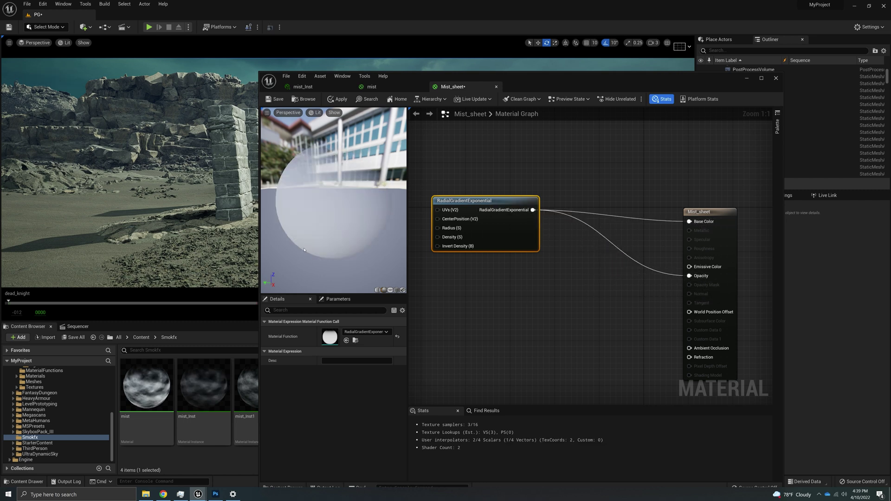
Examine the radial gradient's transparency on the preview sphere from several angles and distances
left_click_drag(299, 241, 382, 242)
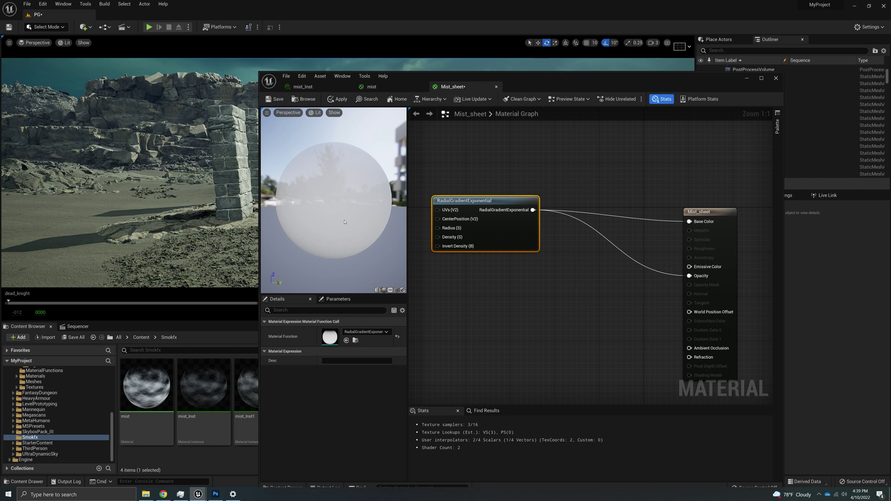
scroll(329, 227, "up", 5)
scroll(329, 227, "down", 7)
left_click_drag(329, 227, 418, 229)
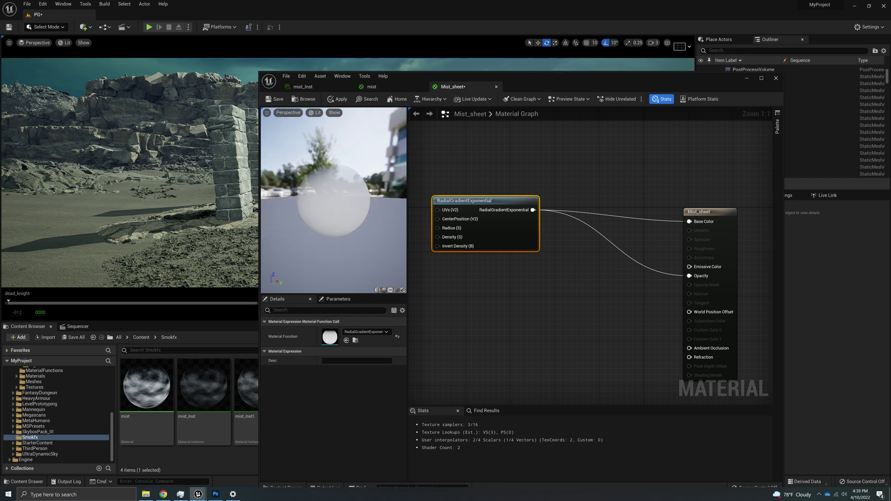
left_click_drag(372, 209, 415, 175)
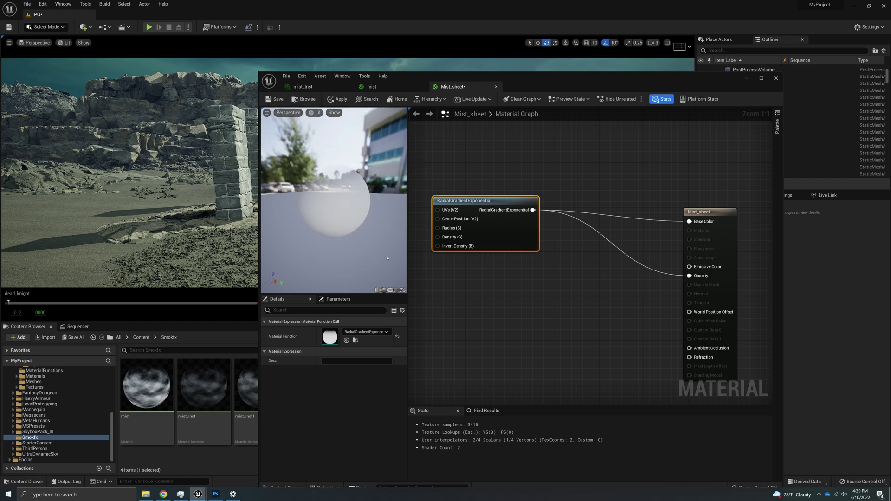
Add a Multiply node between the RadialGradientExponential node and the material output, below their connection lines
left_click_drag(521, 209, 486, 194)
scroll(561, 234, "down", 1)
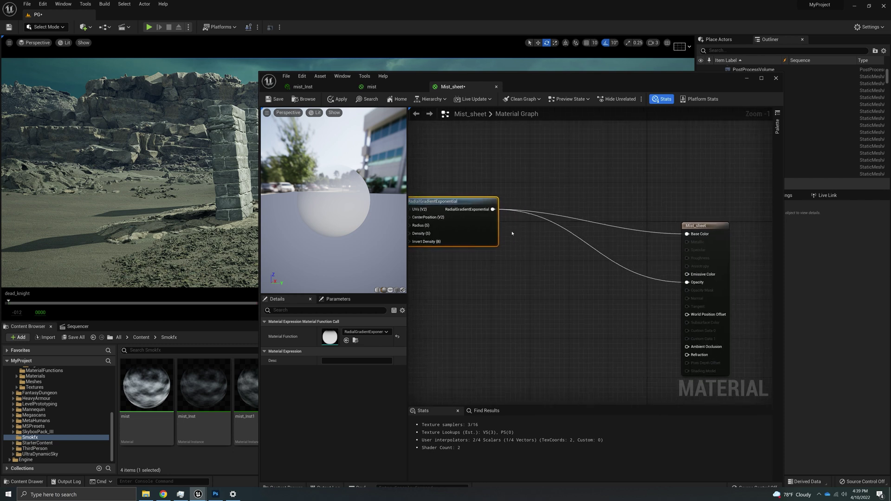
right_click_drag(529, 267, 542, 271)
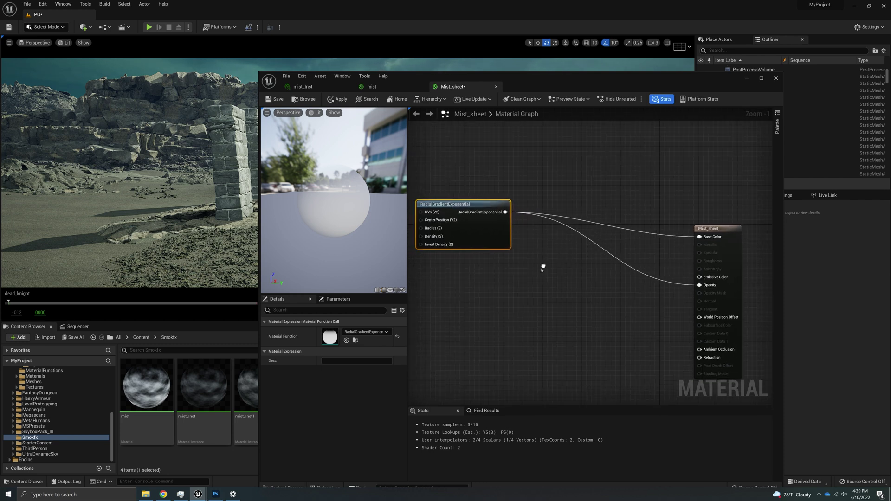
key("m")
left_click(573, 301)
left_click_drag(593, 309, 578, 288)
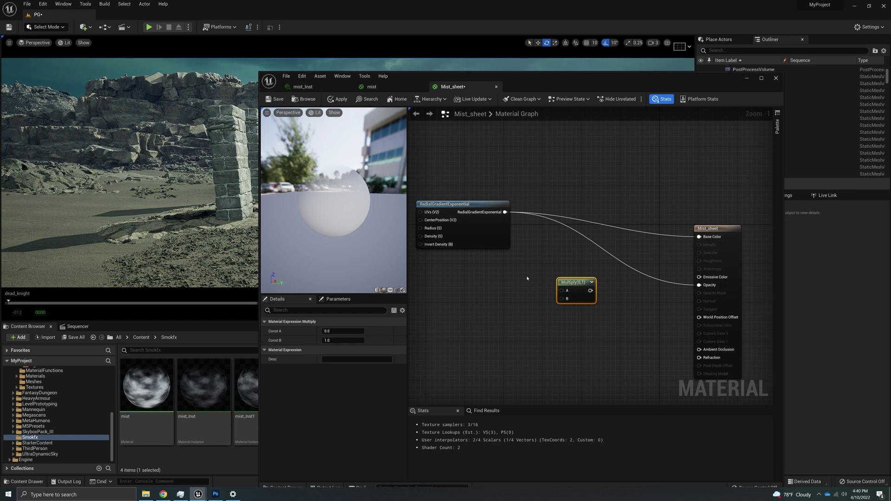
right_click_drag(603, 342, 588, 303)
left_click_drag(550, 244, 555, 254)
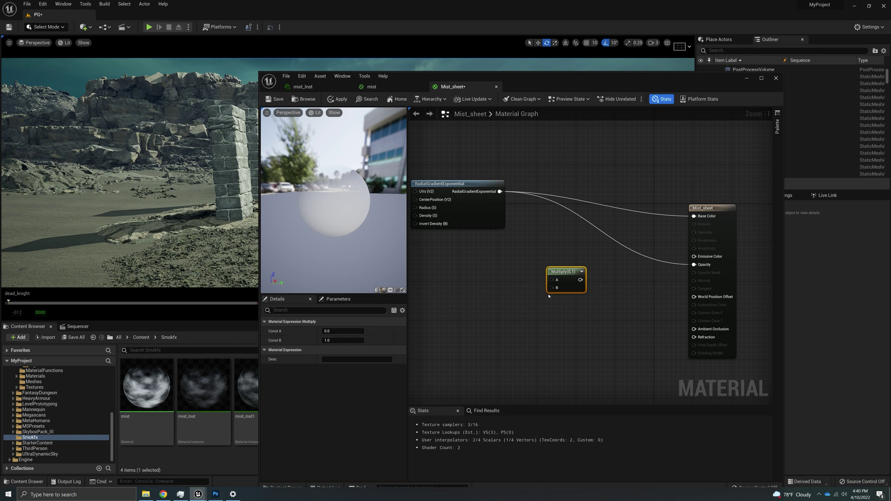
Add a Depth Fade node and place it below the RadialGradientExponential node
right_click_drag(541, 297, 570, 278)
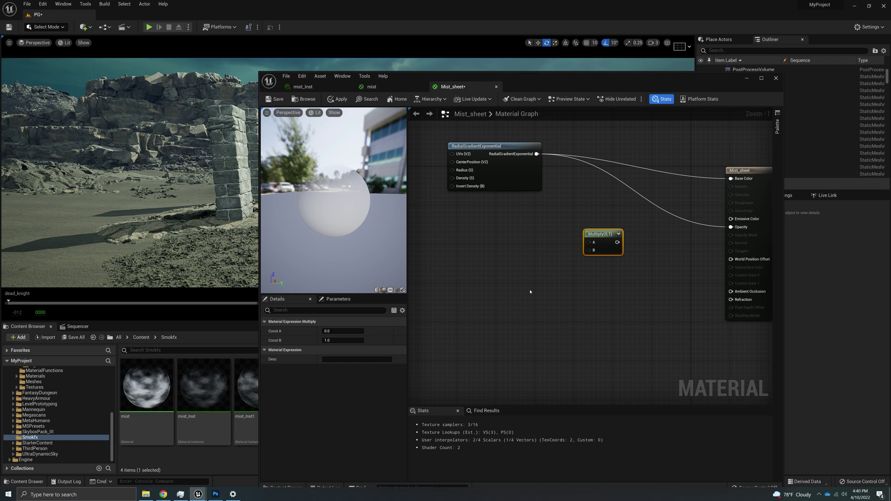
right_click(501, 283)
type("depth")
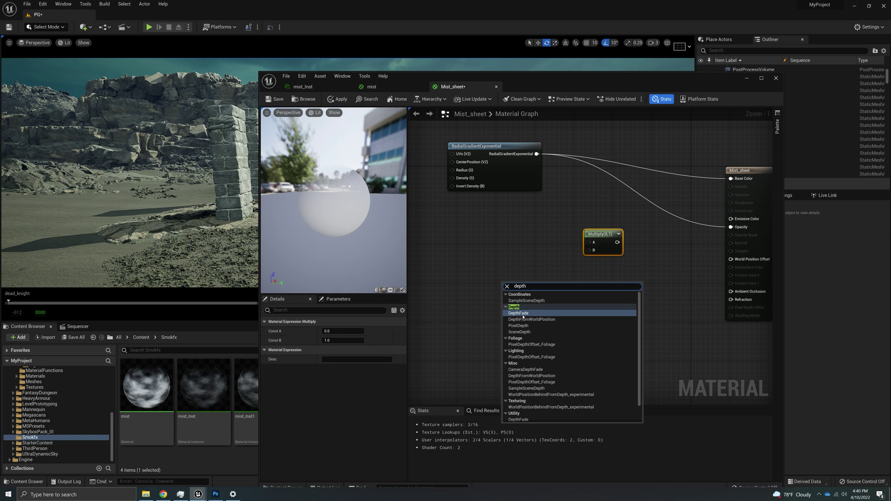
key("Return")
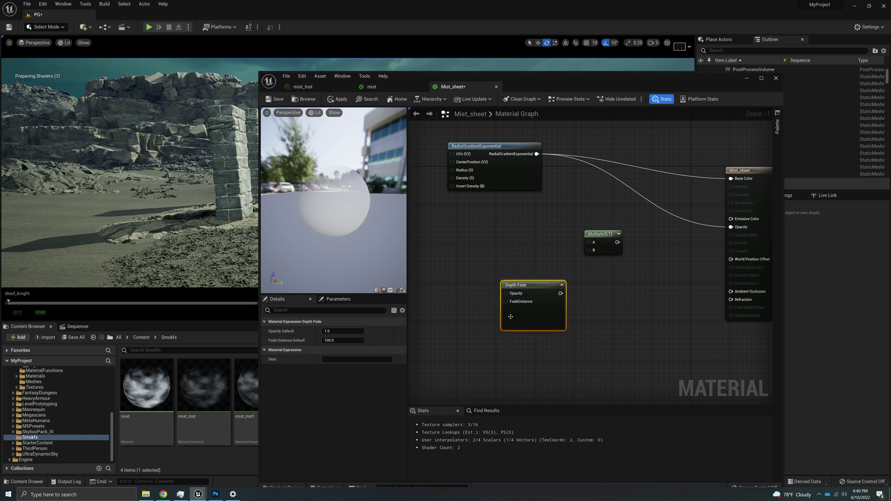
left_click_drag(500, 286, 471, 286)
right_click_drag(494, 257, 500, 271)
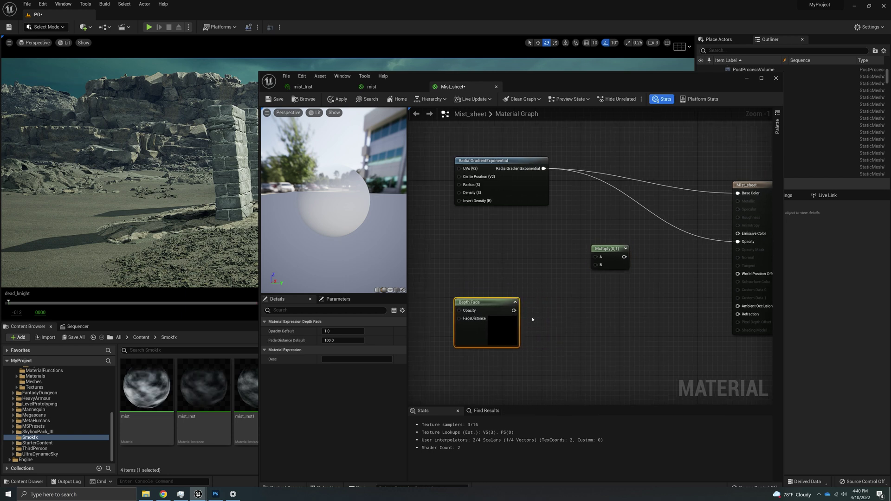
Feed the radial gradient and Depth Fade into Multiply inputs A and B, connect Multiply to Opacity, and tidy the node layout
left_click_drag(513, 311, 615, 254)
left_click_drag(544, 162, 739, 242)
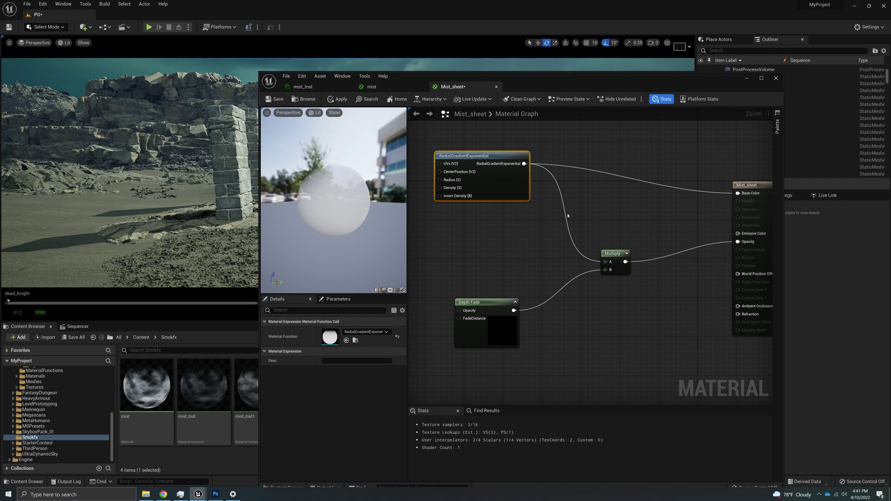
left_click_drag(481, 154, 461, 199)
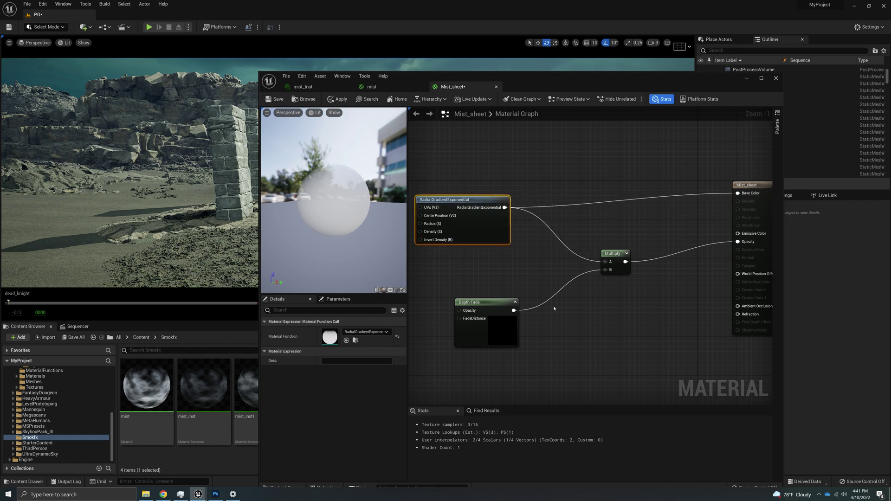
right_click_drag(549, 310, 567, 306)
right_click_drag(624, 302, 582, 292)
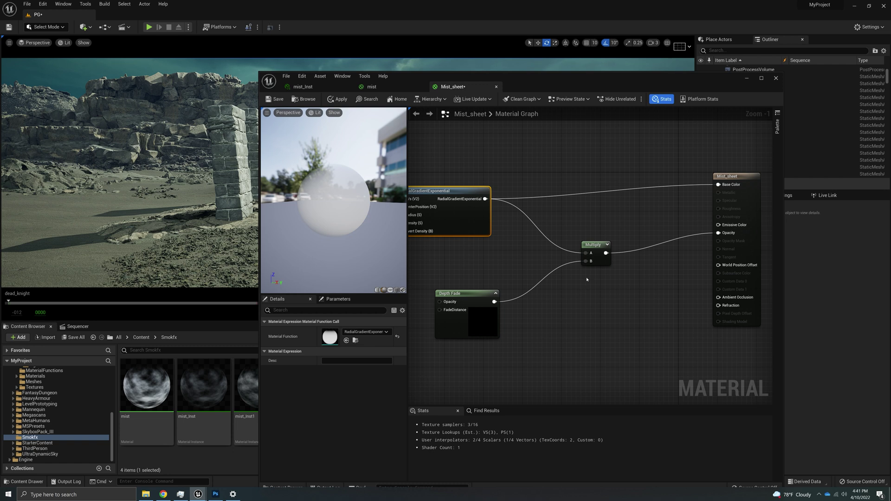
right_click_drag(590, 281, 620, 281)
right_click_drag(472, 318, 540, 303)
left_click_drag(540, 303, 577, 342)
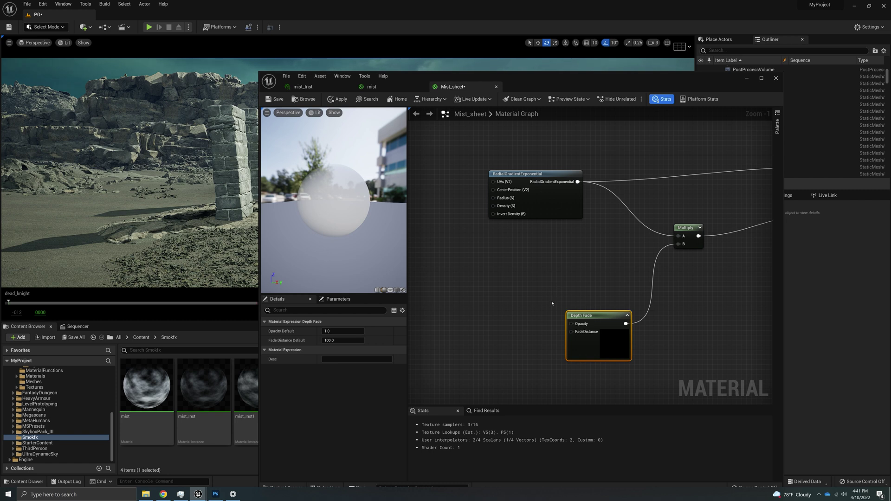
Add a scalar parameter named D_opa and connect it to the Opacity input of Depth Fade
right_click(514, 291)
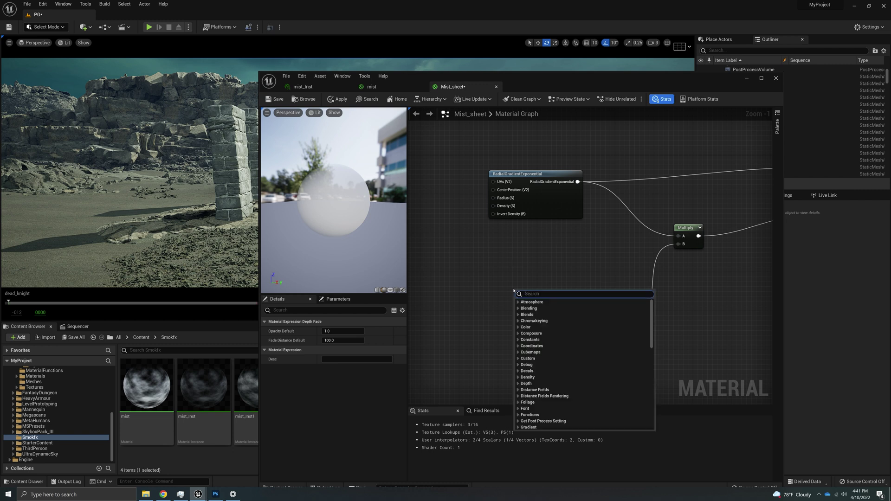
left_click(513, 282)
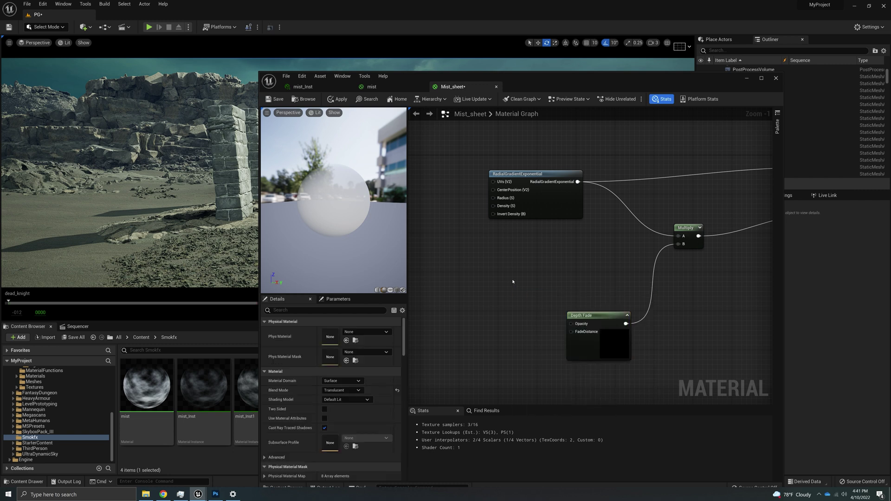
left_click(503, 286)
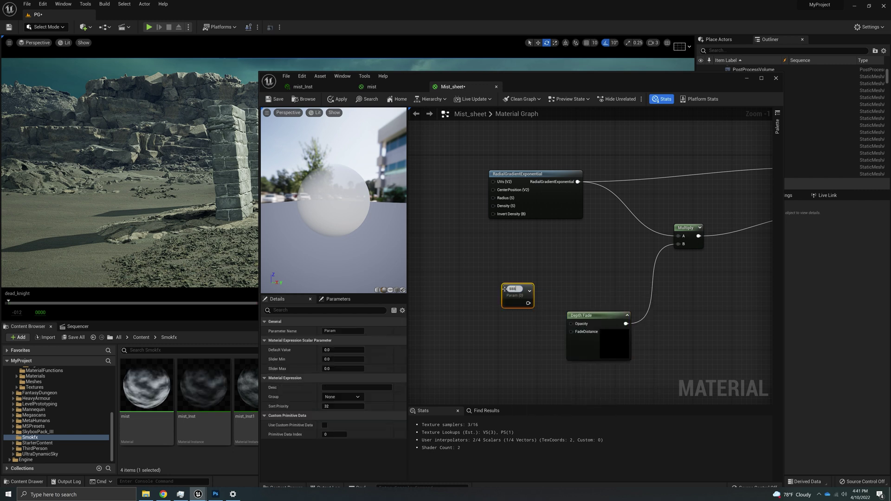
type("sssssss")
key("BackSpace")
key("BackSpace")
key("BackSpace")
key("BackSpace")
key("BackSpace")
key("BackSpace")
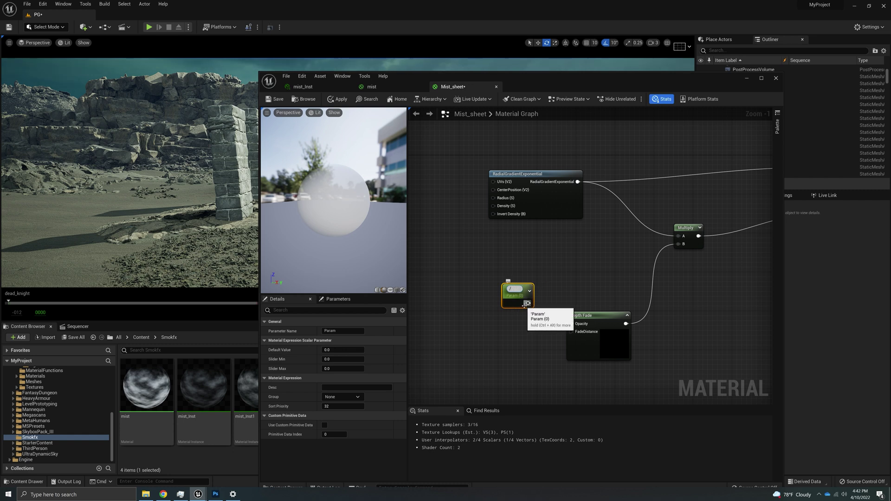
type("D_opa")
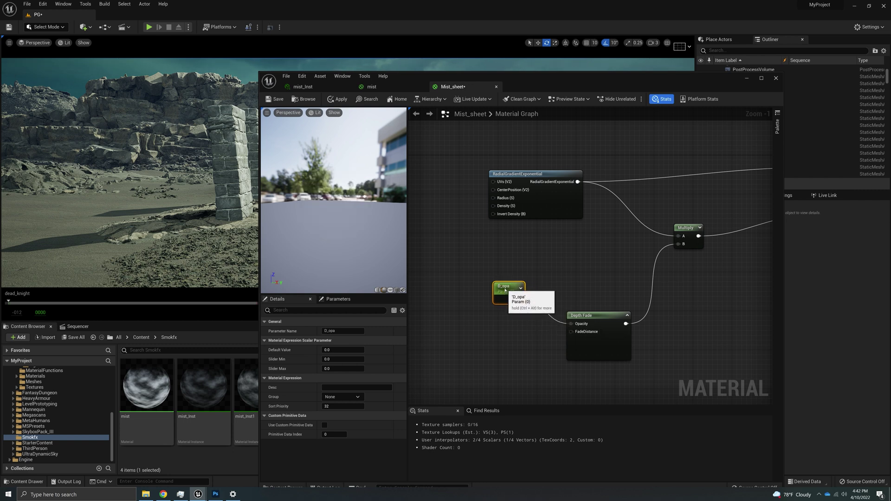
left_click_drag(505, 290, 500, 285)
Add a second scalar parameter named F_Dist below D_opa and connect it to Depth Fade's FadeDistance input
right_click(520, 346)
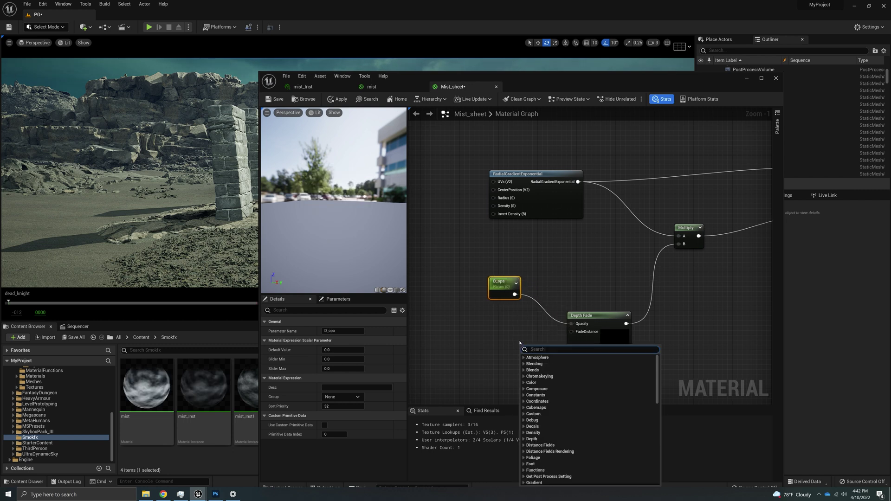
left_click(520, 340)
key("s")
left_click(514, 339)
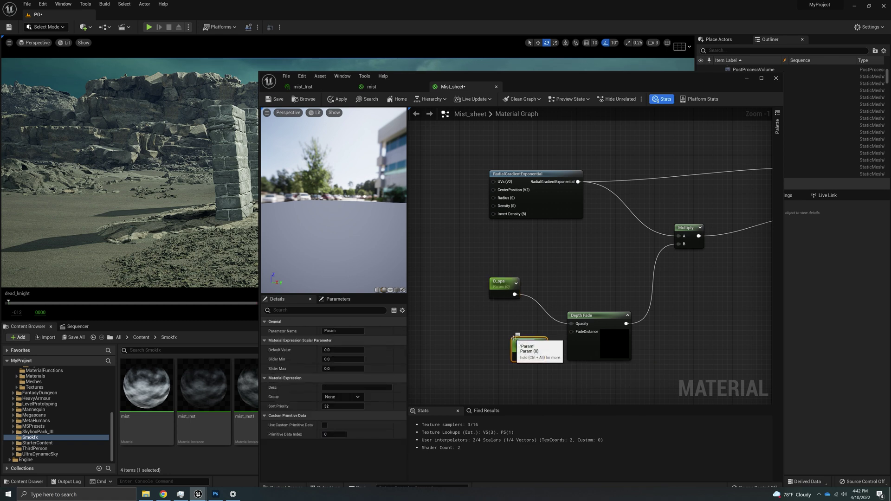
type("F_Dist")
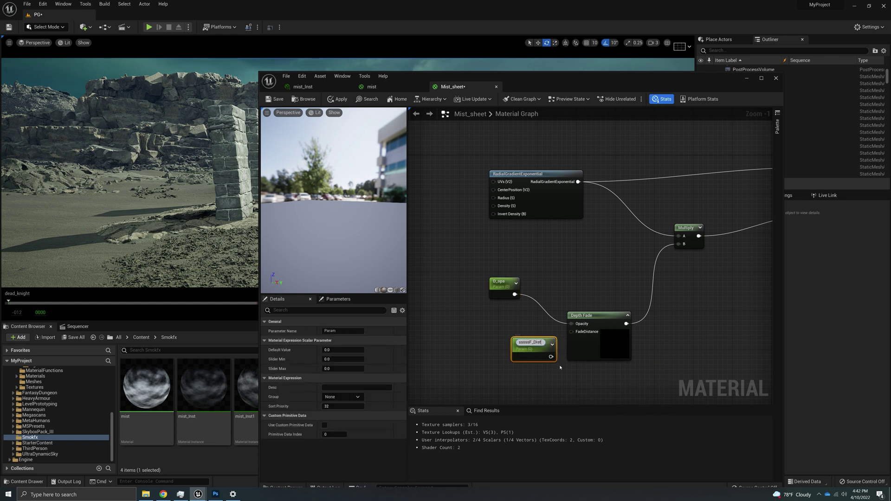
left_click(529, 343)
key("BackSpace")
key("BackSpace")
key("BackSpace")
key("BackSpace")
key("BackSpace")
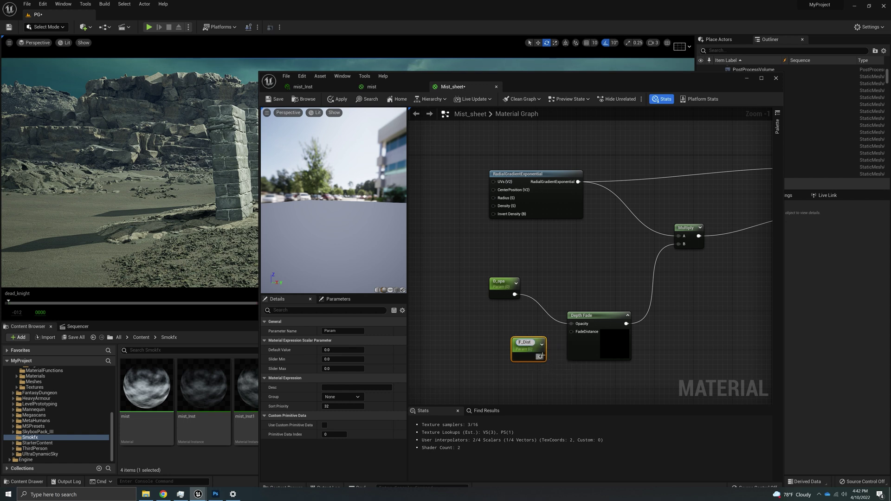
left_click_drag(540, 357, 487, 339)
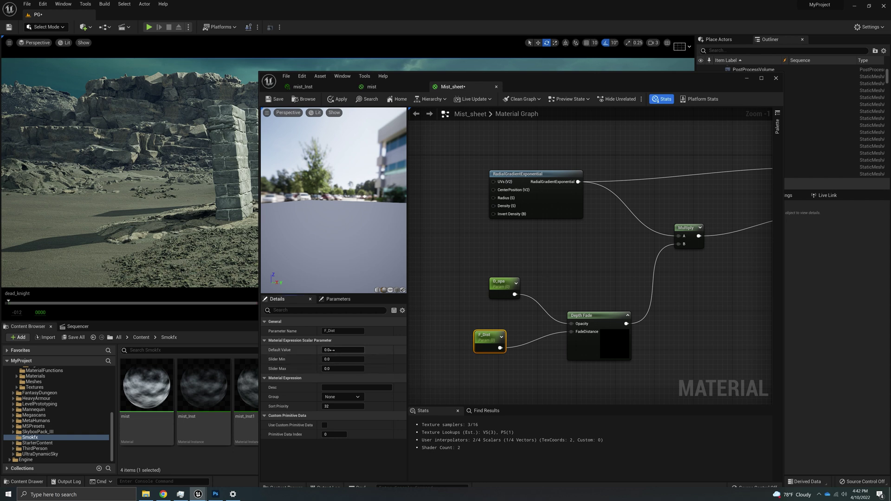
Set the default value of the F_Dist parameter to 1
left_click(332, 351)
type("1")
key("Return")
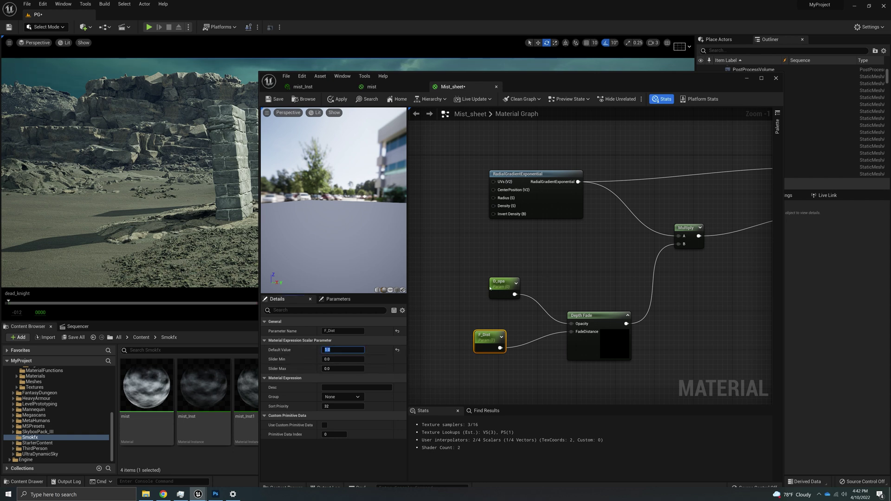
Set the default value of the D_opa parameter to 1
left_click(504, 284)
left_click(326, 350)
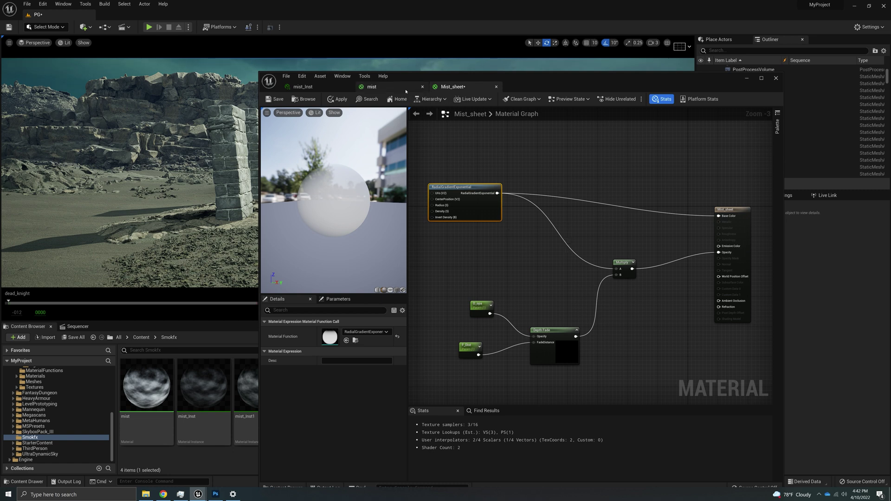
Examine how the speed parameter, Panner and Texture Sample are wired in the finished mist material, spreading those nodes apart for readability
left_click(406, 88)
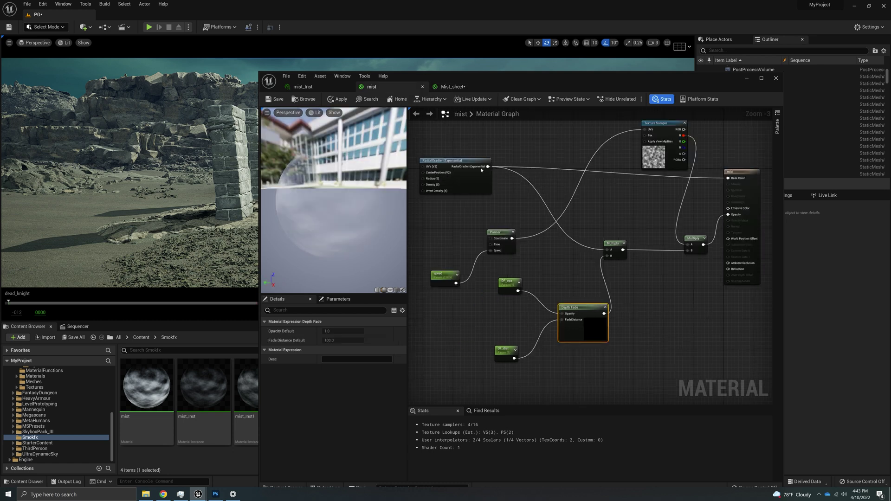
left_click_drag(501, 288, 490, 273)
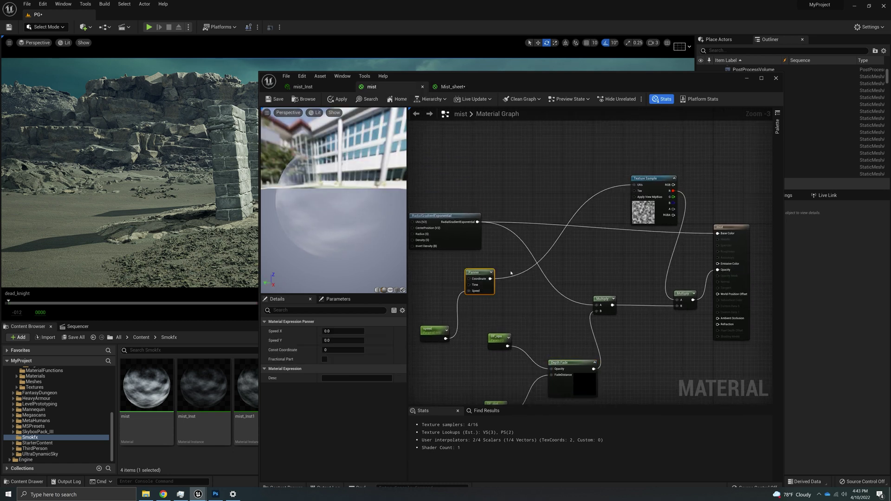
left_click_drag(677, 176, 593, 161)
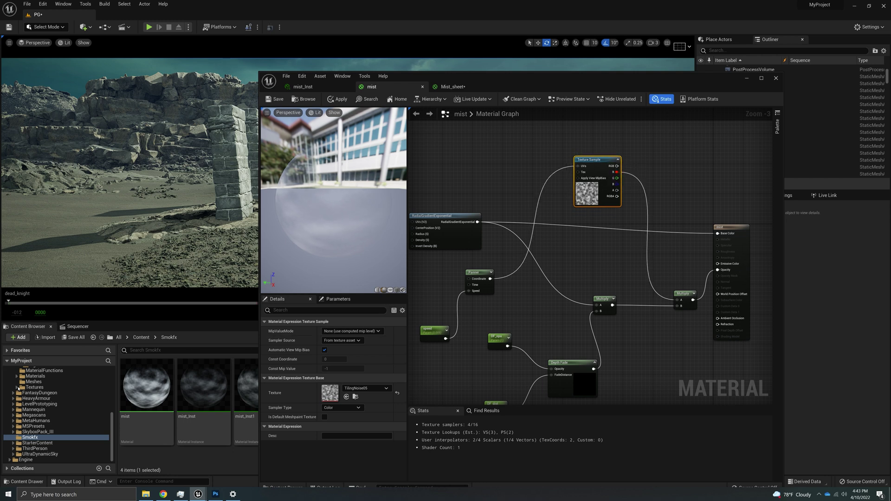
right_click_drag(544, 266, 565, 273)
mouse_move(500, 280)
left_mouse_down()
mouse_move(530, 269)
mouse_move(515, 281)
left_mouse_up()
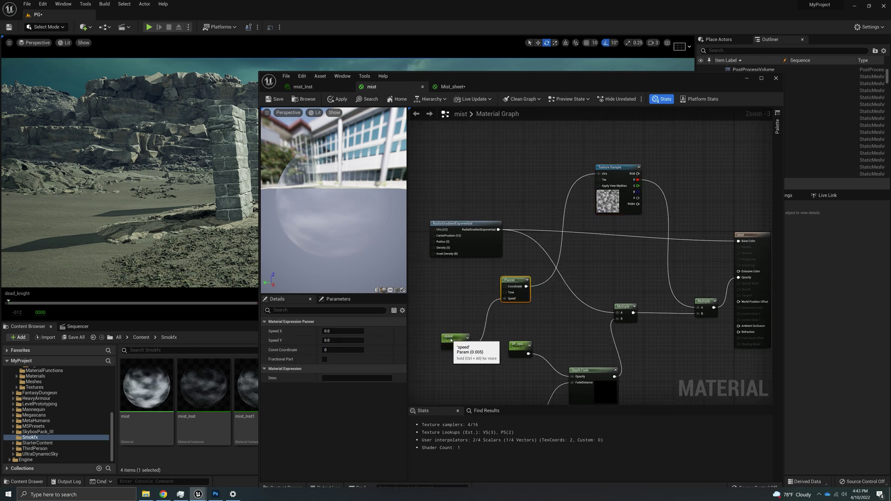
left_click(451, 335)
left_click_drag(451, 335, 425, 306)
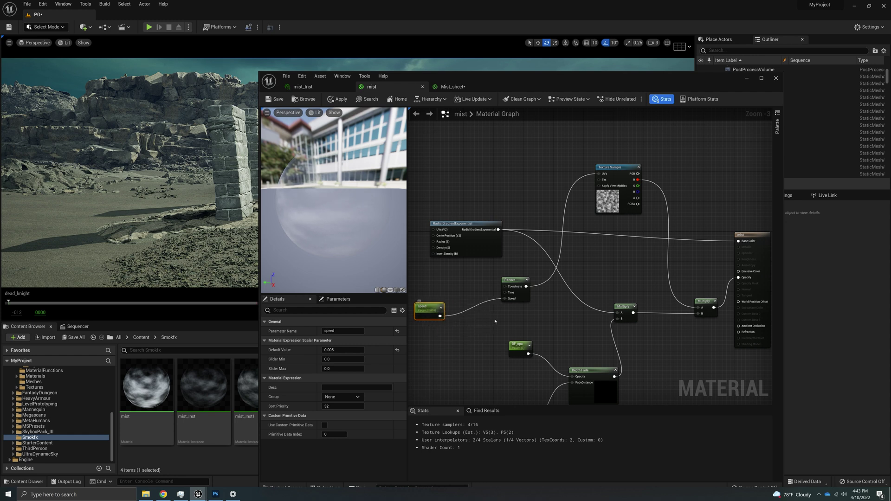
right_click_drag(496, 314, 532, 310)
right_click_drag(644, 282, 618, 294)
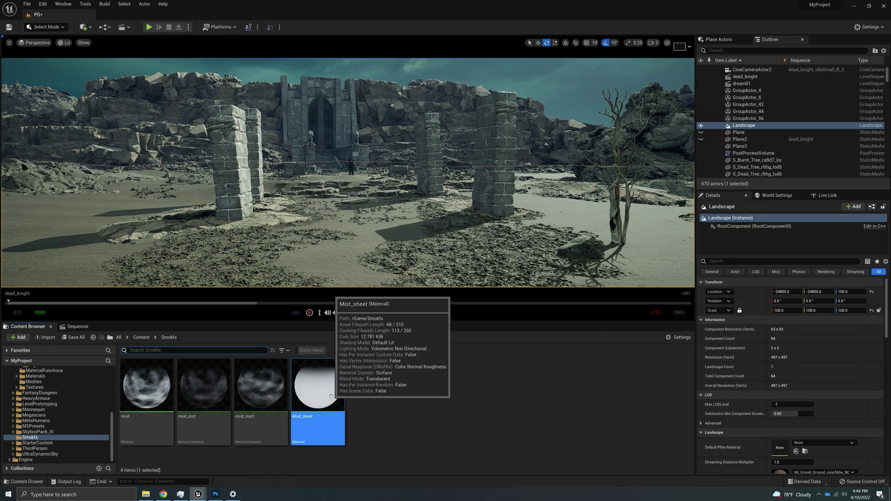
Create a material instance from the Mist_sheet material in the Smokfx folder
right_click(335, 398)
left_click(353, 228)
left_click(429, 435)
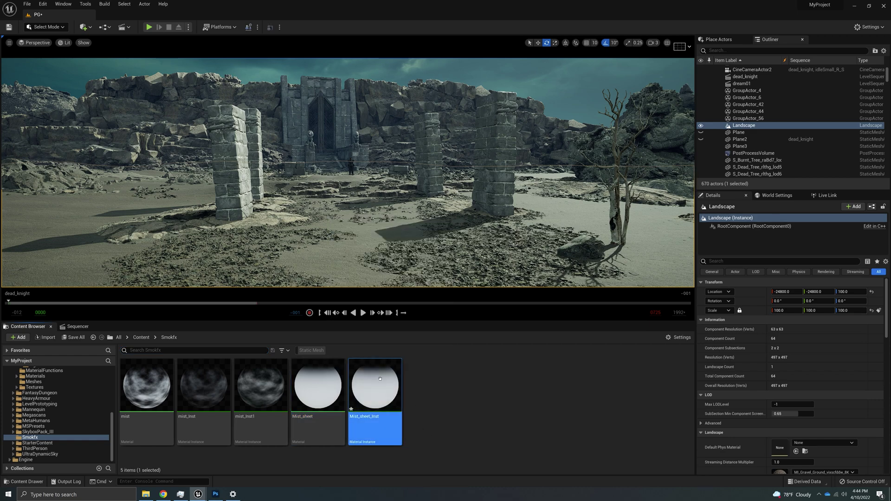
Place a Plane shape on the ground between the stone pillars and stand it upright with an X rotation of about -90°
right_click_drag(499, 241, 522, 251)
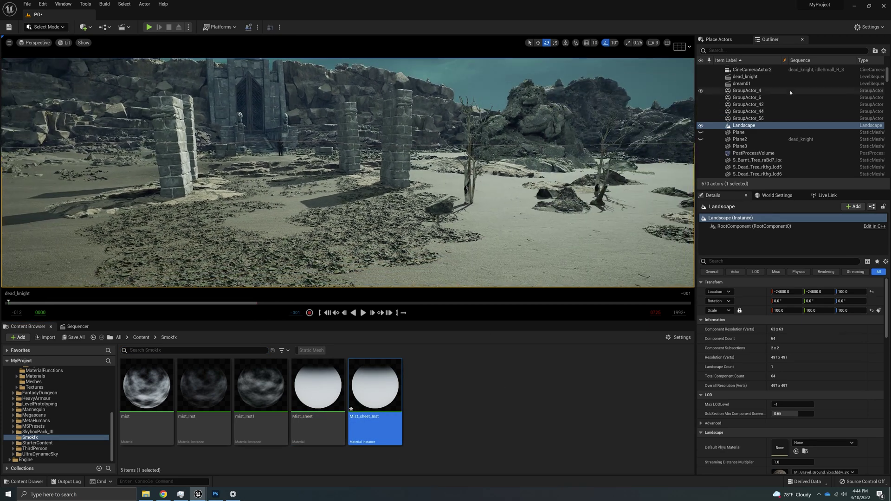
left_click(719, 39)
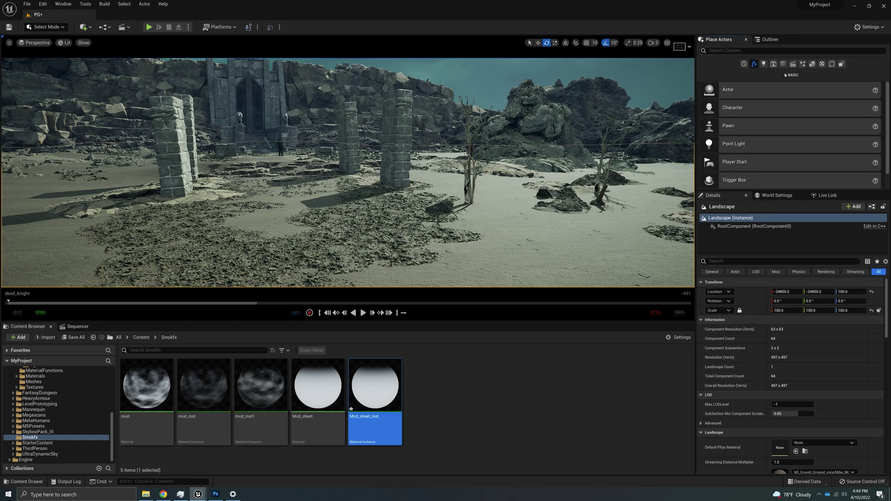
left_click(783, 64)
left_click_drag(729, 162, 362, 225)
key("w")
key("e")
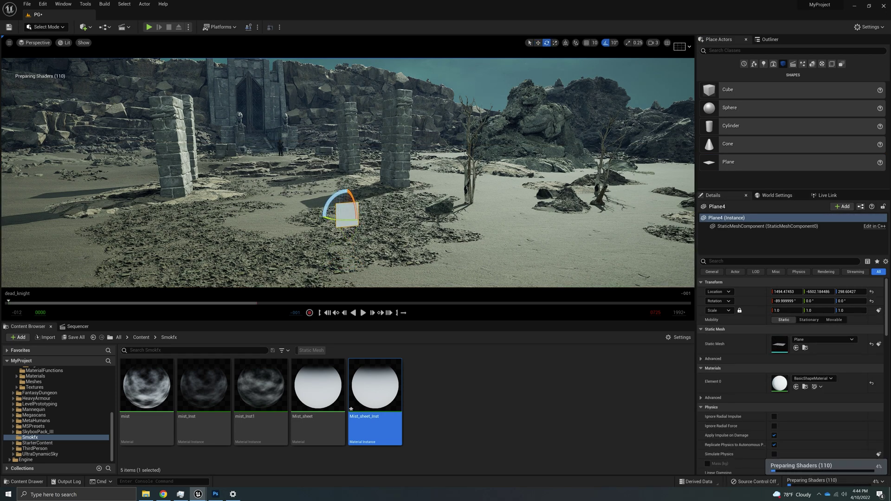
Scale the plane uniformly to 500 and raise it slightly above the ground
right_click_drag(361, 225, 330, 225)
left_click(794, 310)
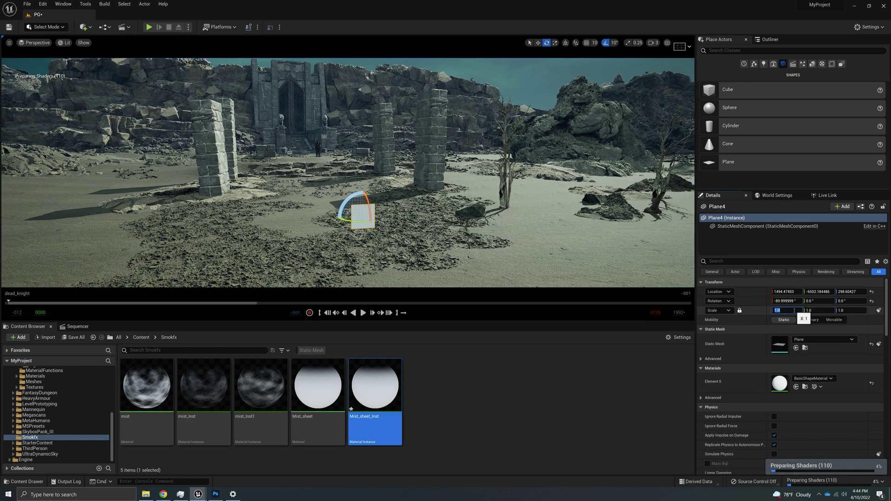
type("500")
key("Return")
mouse_move(415, 232)
right_mouse_down()
mouse_move(434, 220)
mouse_move(411, 235)
mouse_move(421, 225)
right_mouse_up()
key("w")
left_click_drag(365, 227, 365, 215)
Assign Mist_sheet_Inst to the plane's material Element 0 and check how it looks in the scene
left_click_drag(375, 399, 801, 386)
right_click_drag(446, 171, 542, 137)
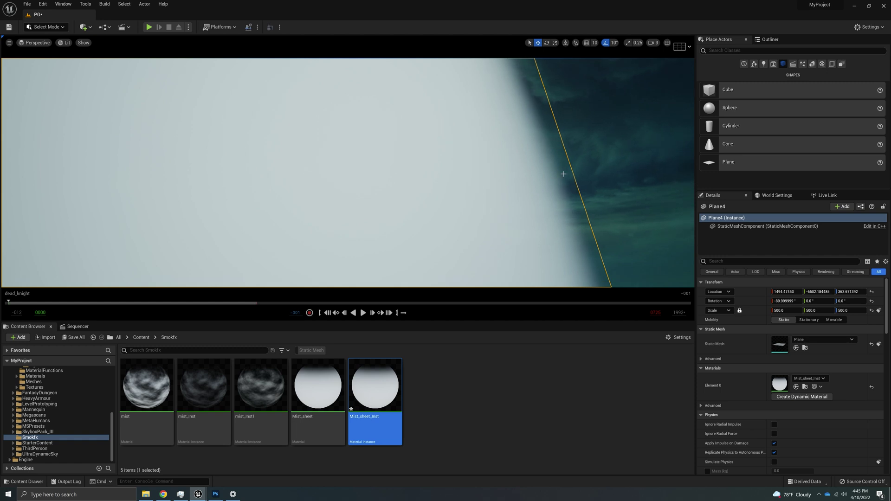
right_click_drag(571, 198, 567, 226)
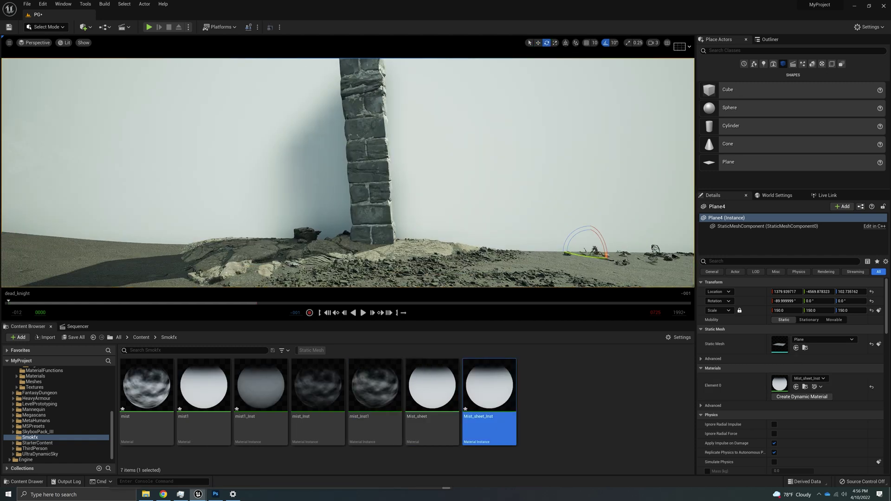
Open Mist_sheet_Inst beside the viewport and set its F_Dist parameter to 6500
right_click_drag(348, 185, 397, 198)
double_click(465, 391)
left_click_drag(527, 179, 711, 126)
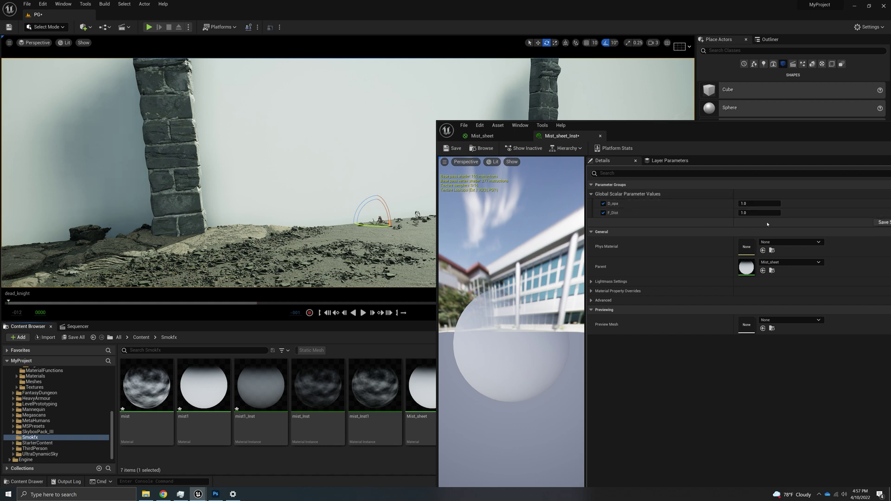
left_click(756, 214)
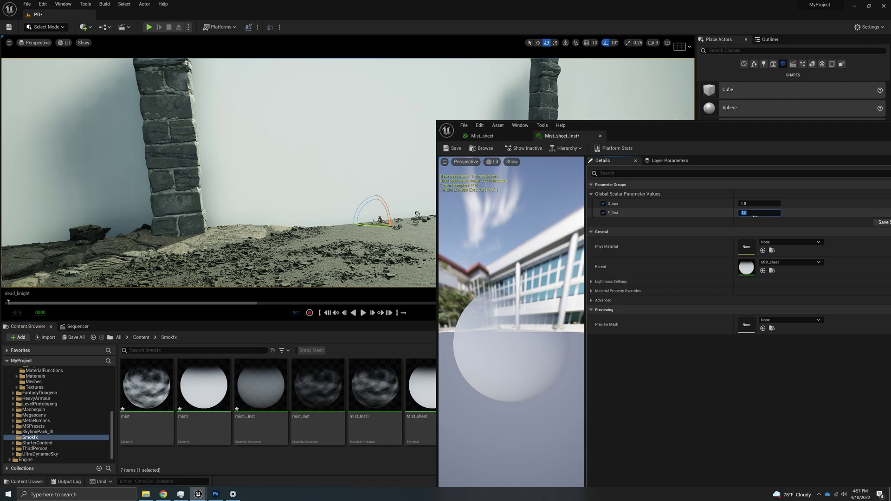
type("6500")
key("Return")
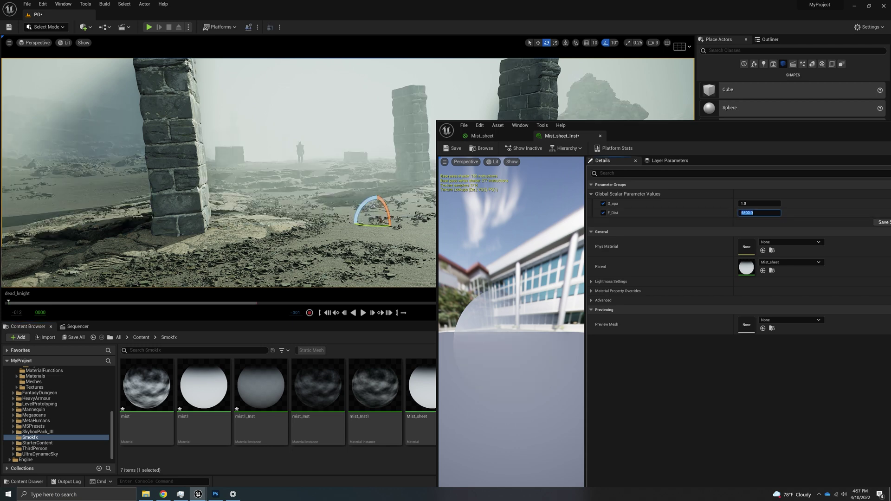
Move the mist plane along the Y axis, deeper into the scene behind the front pillars
right_click_drag(297, 185, 309, 171)
key("s")
key("s")
key("w")
mouse_move(299, 245)
left_mouse_down()
mouse_move(278, 219)
mouse_move(297, 241)
left_mouse_up()
Set D_opa to 4 in Mist_sheet_Inst and push the mist plane farther back among the pillars
left_click(748, 203)
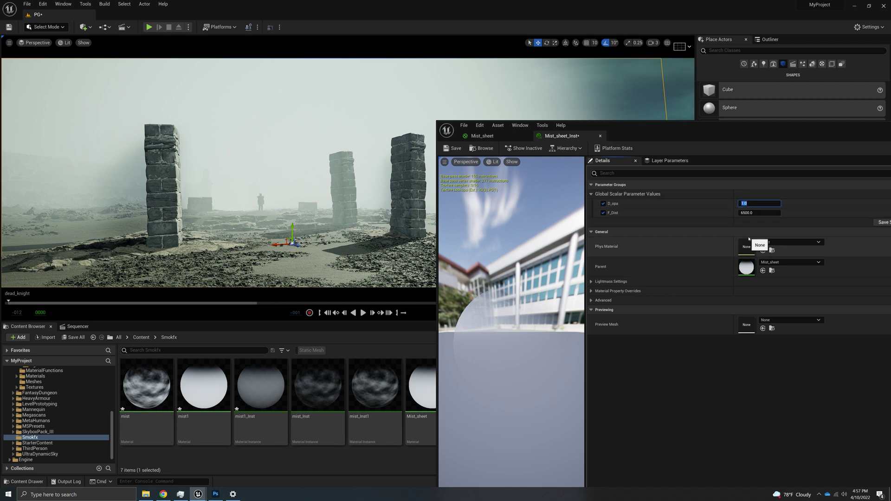
key("Return")
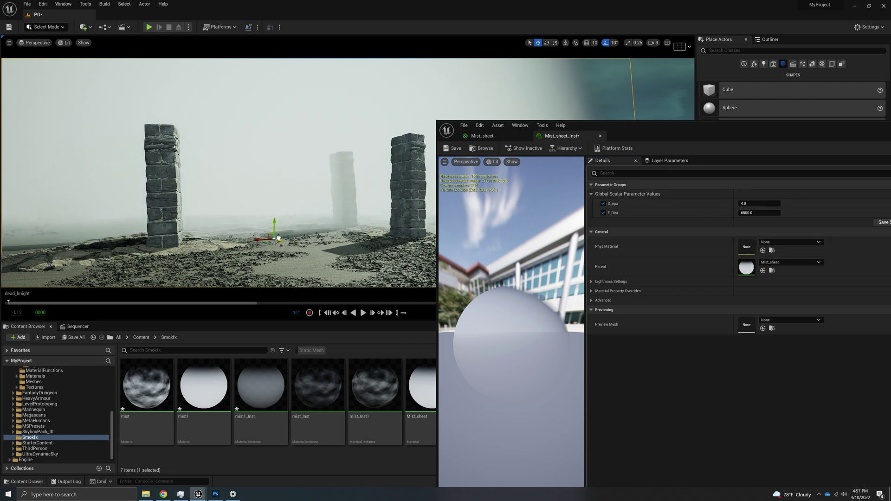
mouse_move(274, 238)
left_mouse_down()
mouse_move(254, 231)
mouse_move(263, 235)
left_mouse_up()
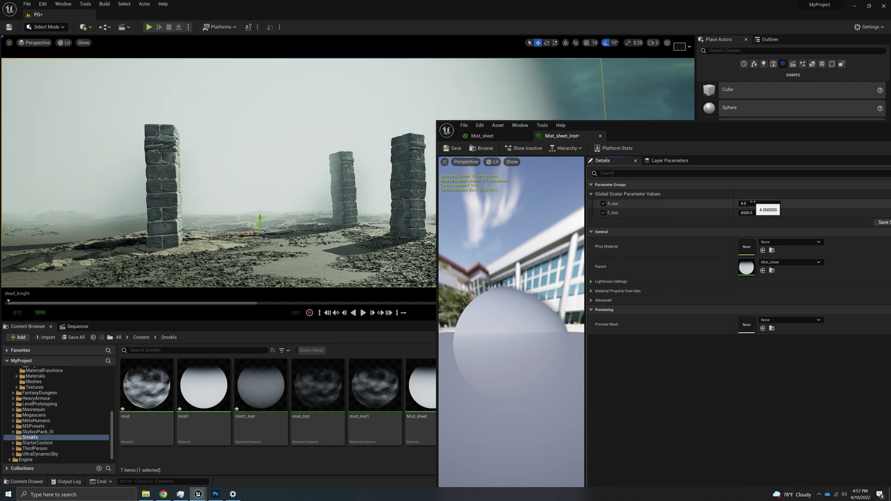
Set D_opa to 0.5 in Mist_sheet_Inst, inspect the thinner mist, and close the instance editor
left_click(753, 203)
type("0.5")
key("Return")
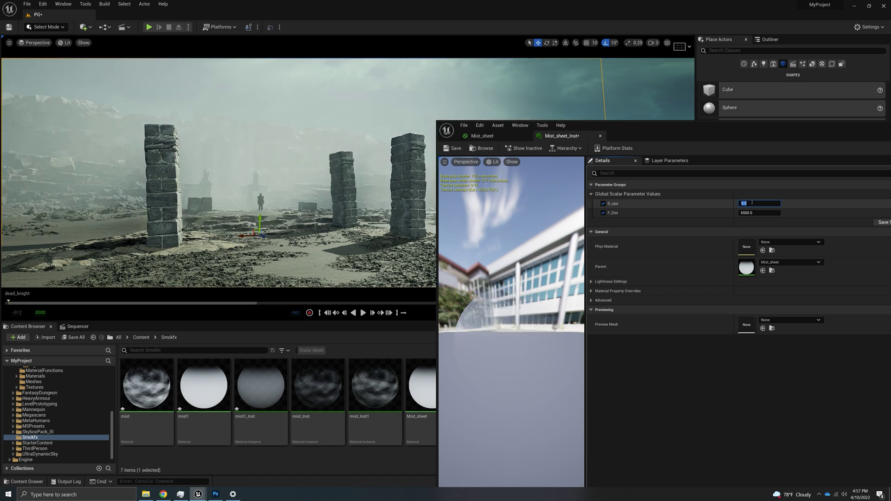
right_click_drag(325, 209, 308, 181)
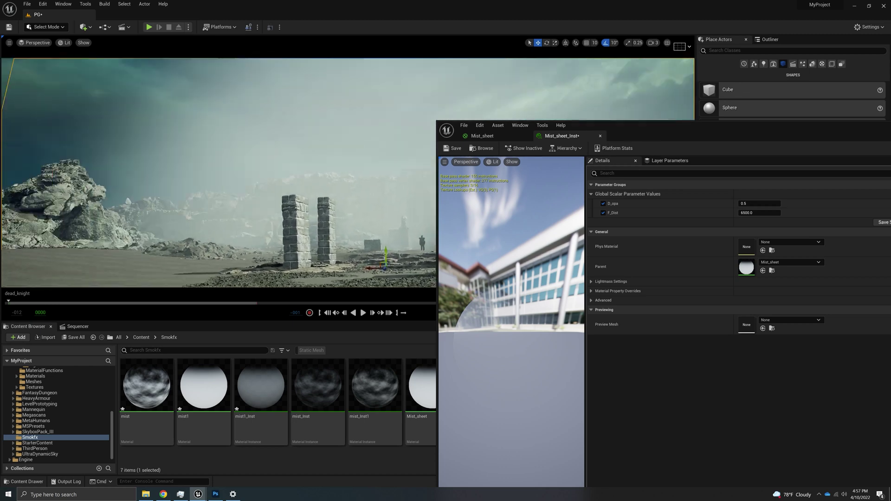
left_click_drag(707, 133, 526, 142)
left_click(773, 137)
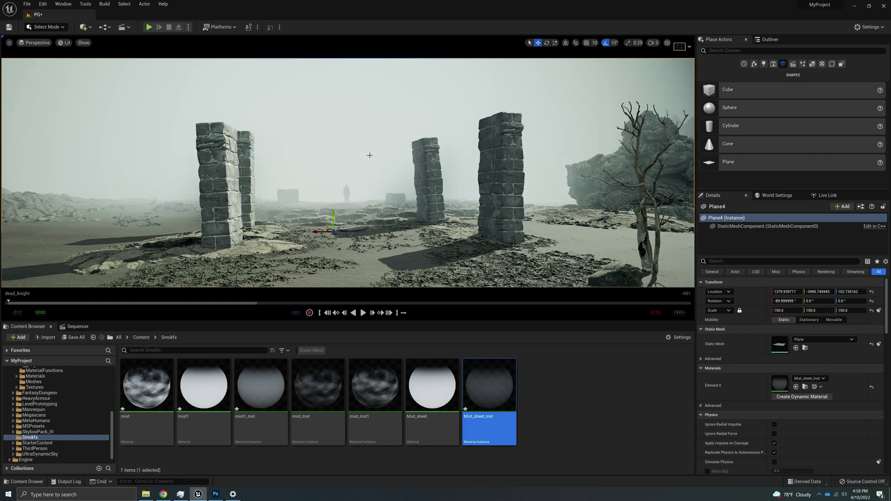
Check the mist around the pillars from other angles and open the Mist_sheet material graph
right_click_drag(380, 173, 356, 160)
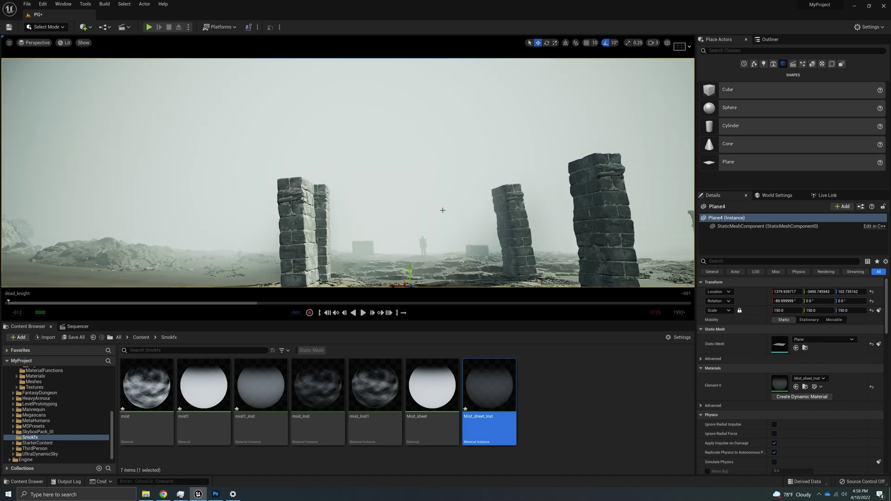
right_click_drag(443, 211, 475, 233)
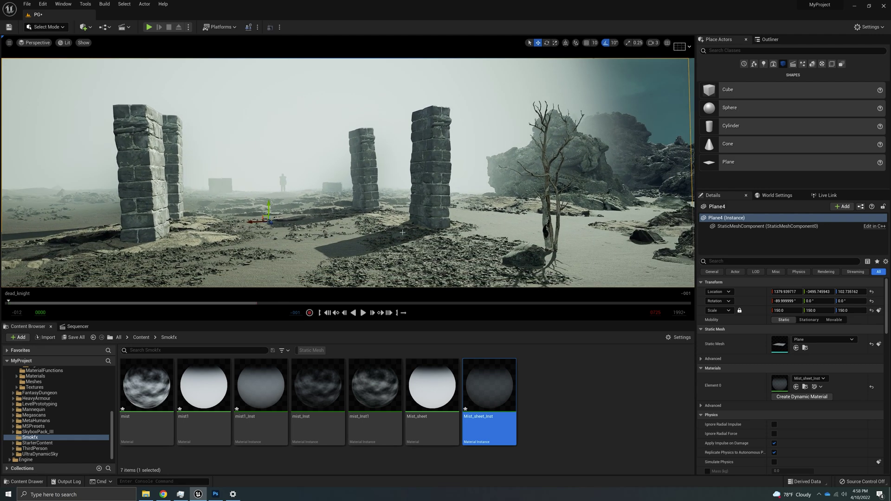
double_click(432, 386)
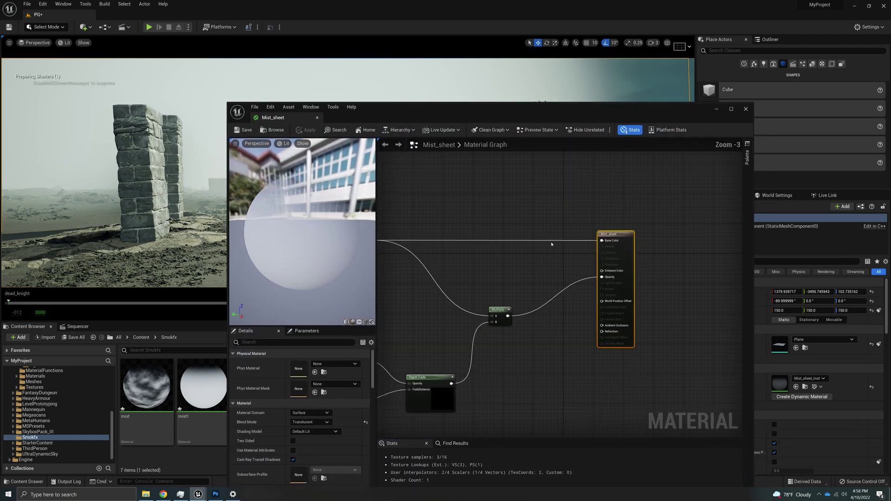
right_click_drag(545, 246, 605, 262)
Move the material editor clear of the Content Browser and search the Engine folder for "noise"
scroll(30, 458, "down", 1)
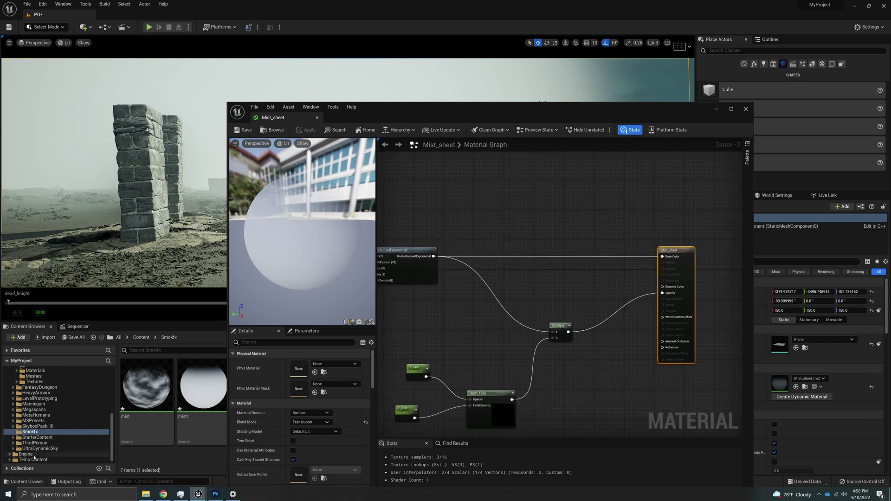
left_click(28, 455)
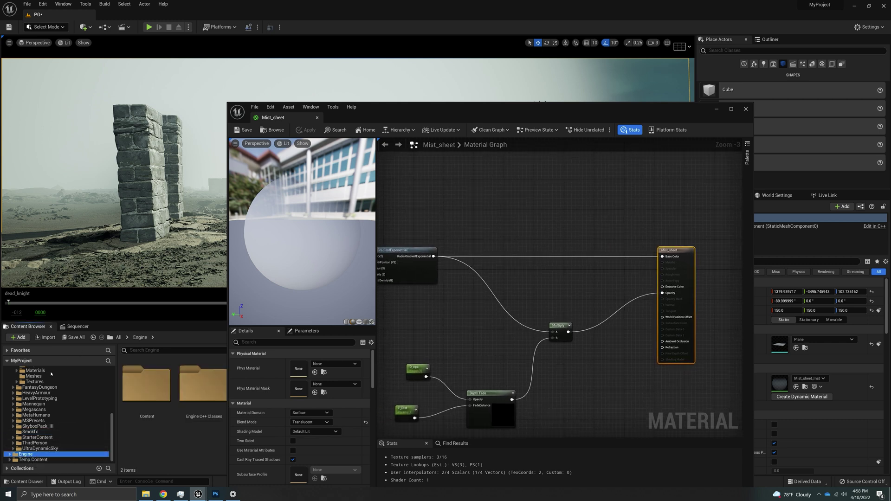
left_click_drag(491, 115, 570, 26)
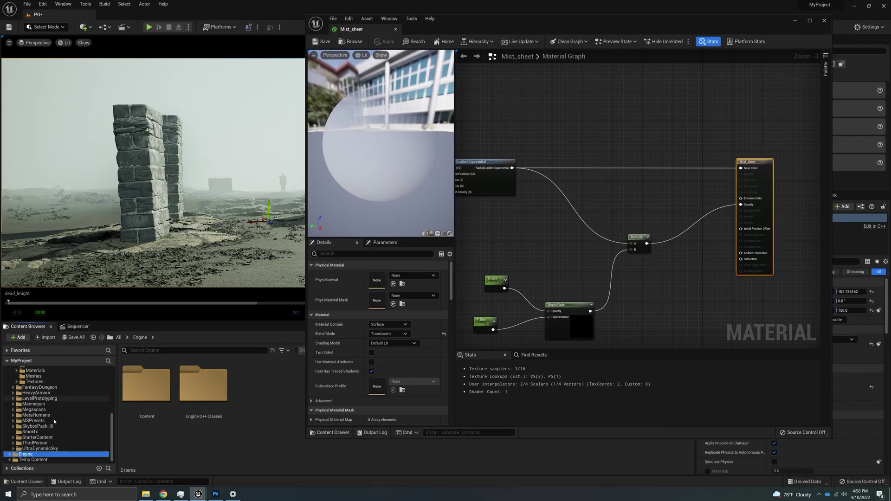
right_click_drag(566, 244, 598, 250)
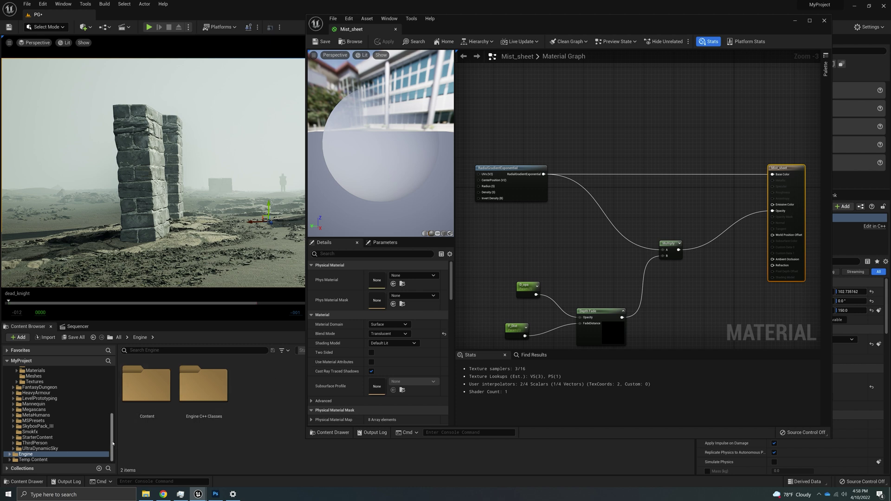
left_click(197, 351)
type("noise")
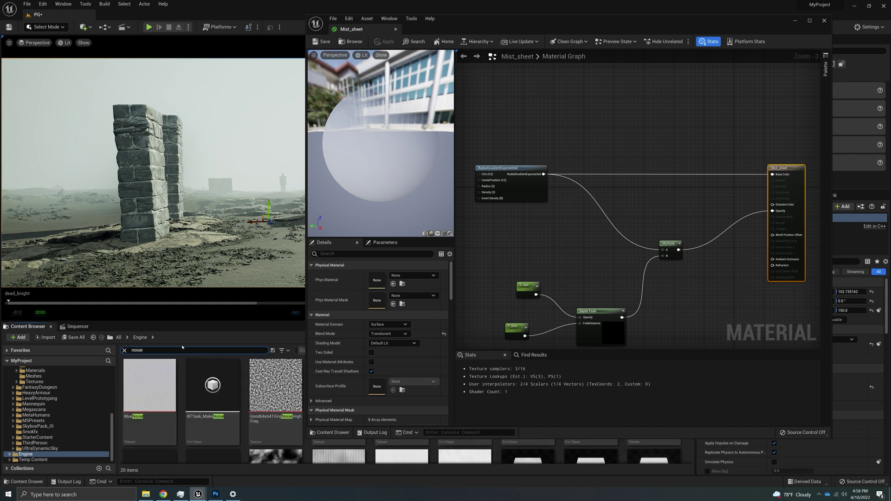
Minimize the material editor and look through the engine's noise textures for one suited to breaking up the mist
scroll(258, 379, "down", 5)
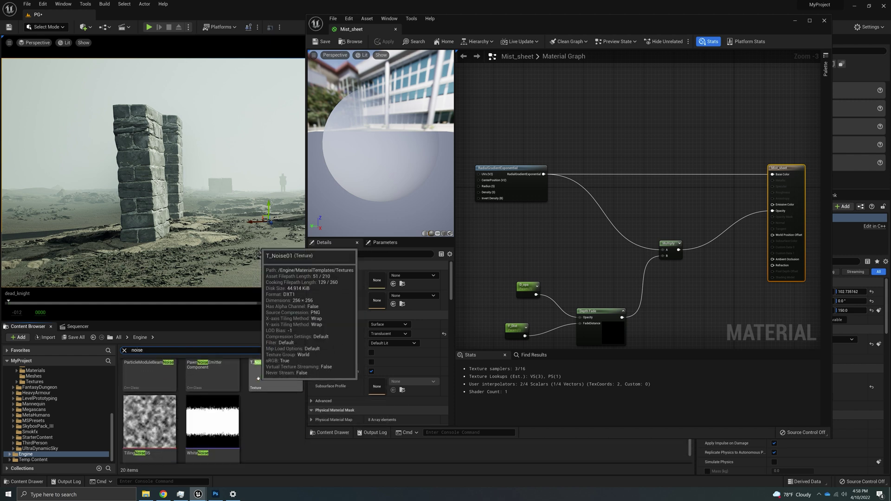
scroll(157, 402, "down", 1)
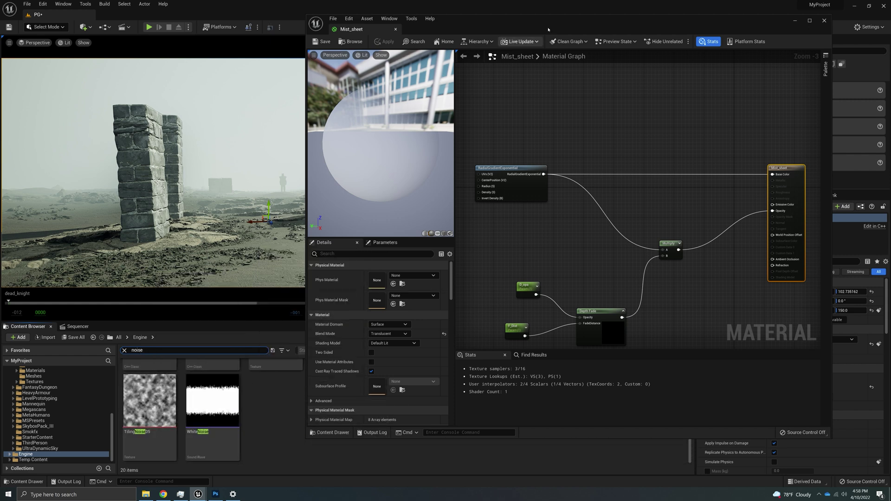
left_click(795, 21)
scroll(422, 461, "up", 1)
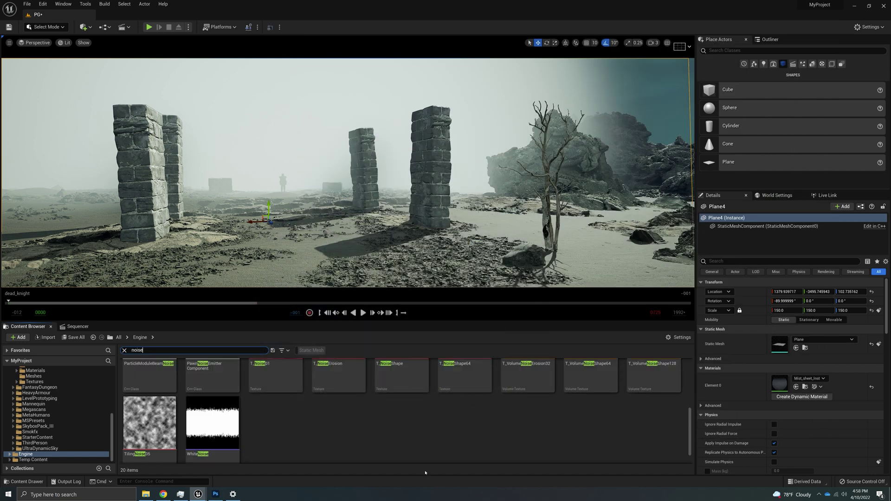
scroll(404, 445, "up", 3)
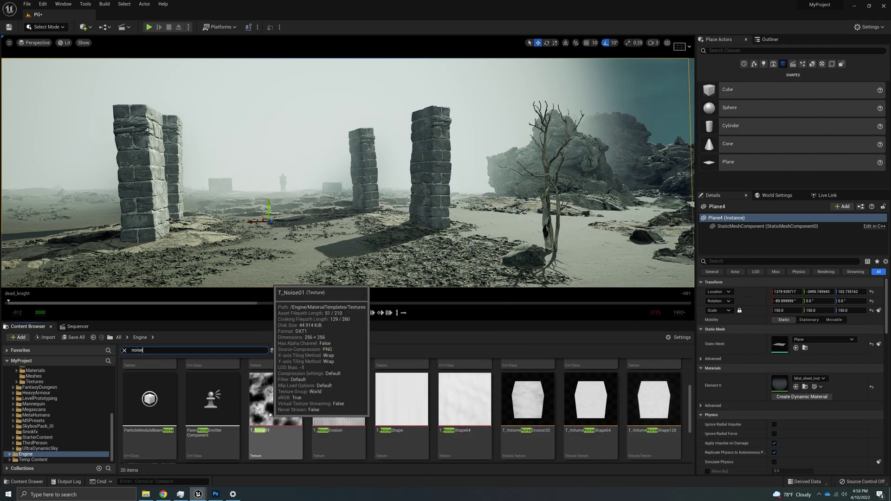
scroll(397, 417, "up", 2)
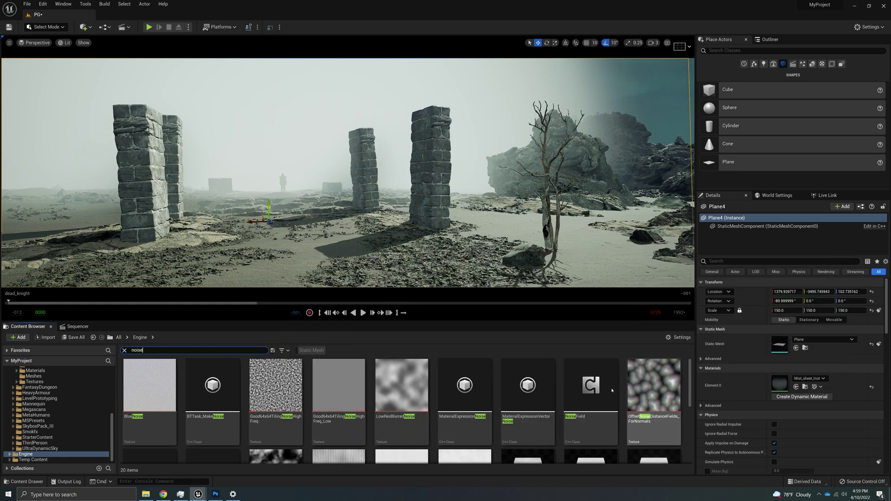
mouse_move(484, 416)
scroll(483, 416, "down", 2)
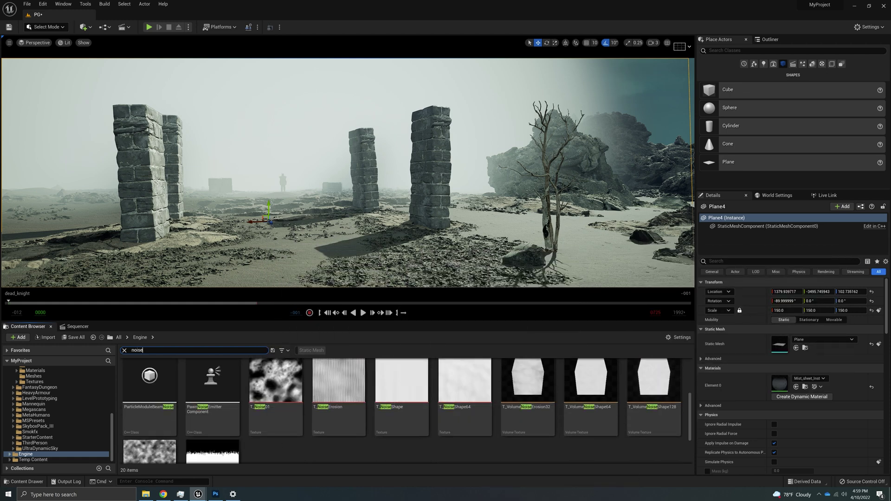
scroll(174, 437, "down", 1)
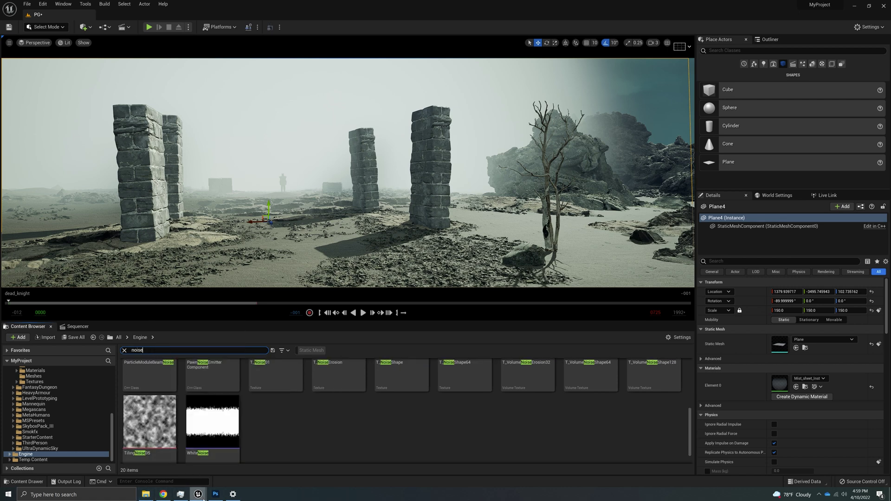
Restore the Mist_sheet graph and add the TilingNoise05 texture as a Texture Sample above the existing nodes
mouse_move(199, 495)
left_click(235, 462)
left_click_drag(150, 423, 671, 152)
right_click_drag(609, 204, 591, 229)
left_click_drag(639, 152, 604, 122)
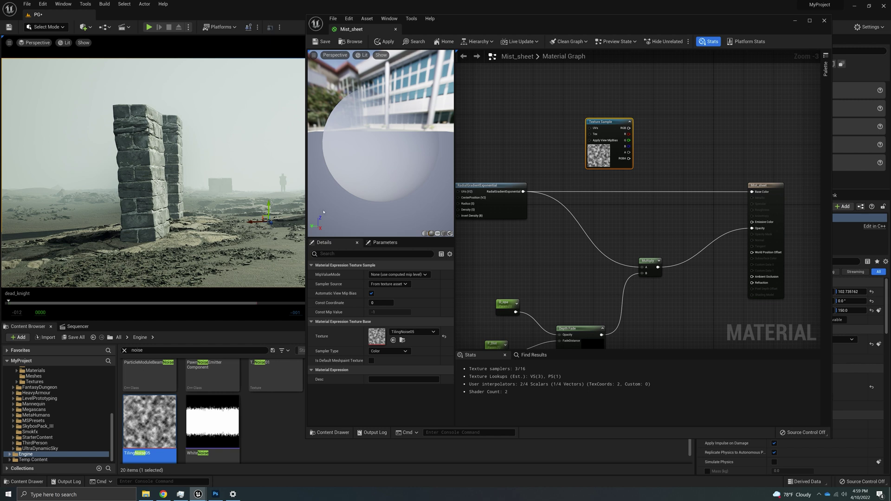
Shift the Multiply, Depth Fade and two parameter nodes together down and away from the Mist_sheet output node
left_click(650, 261)
scroll(585, 252, "down", 1)
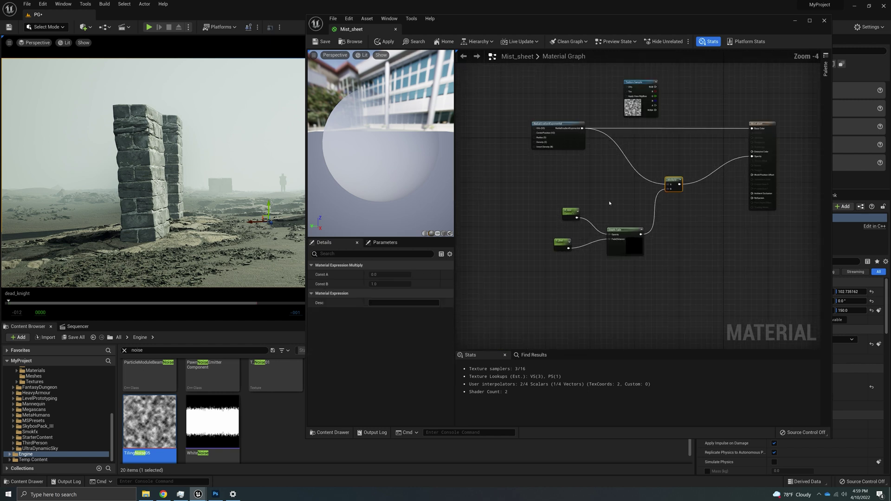
left_click_drag(513, 173, 709, 288)
left_click_drag(671, 182, 627, 215)
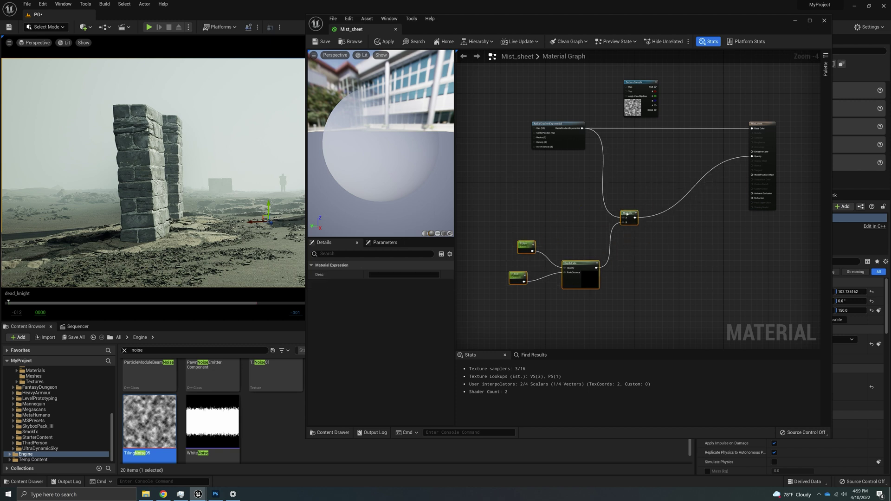
Add a second Multiply combining the noise texture's RGB with the existing Multiply, and connect its result to Opacity
right_click(700, 169)
left_click(698, 164)
left_click(697, 163)
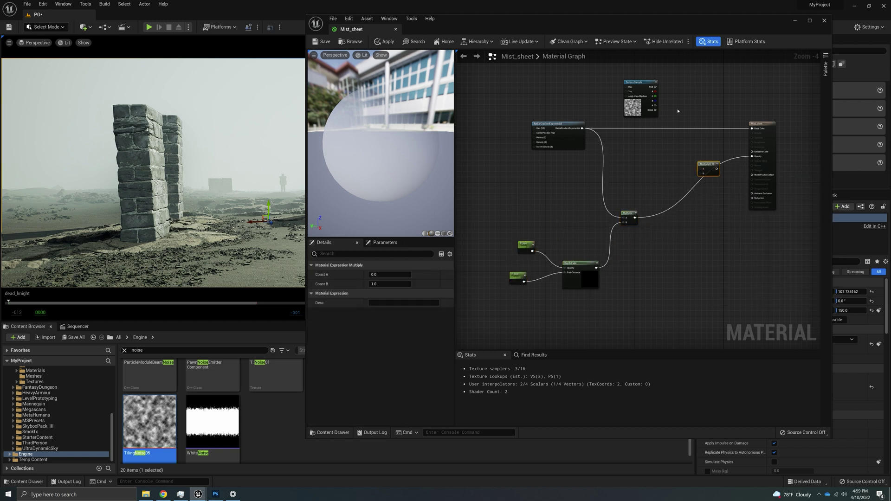
left_click_drag(659, 89, 704, 170)
left_click_drag(639, 219, 749, 158)
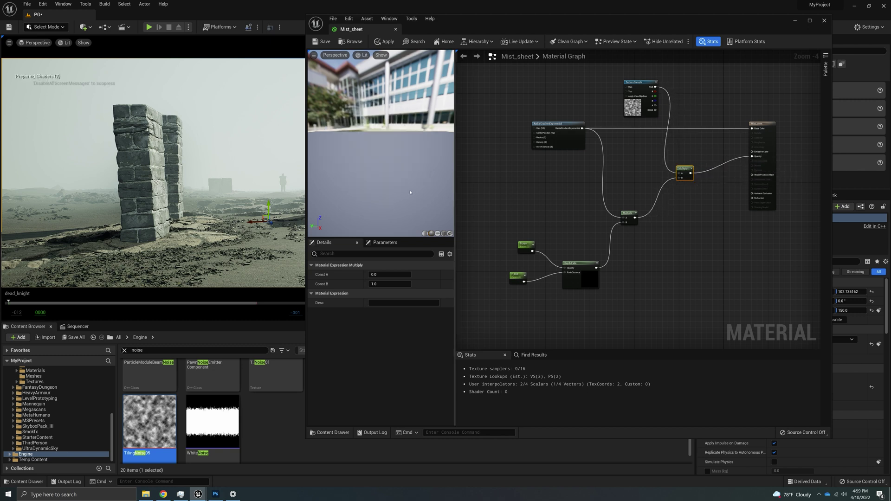
Apply the noise changes to Mist_sheet and move the mist plane toward the camera, to about -4724 in Y
left_click_drag(376, 153, 412, 151)
left_click(383, 42)
left_click(385, 41)
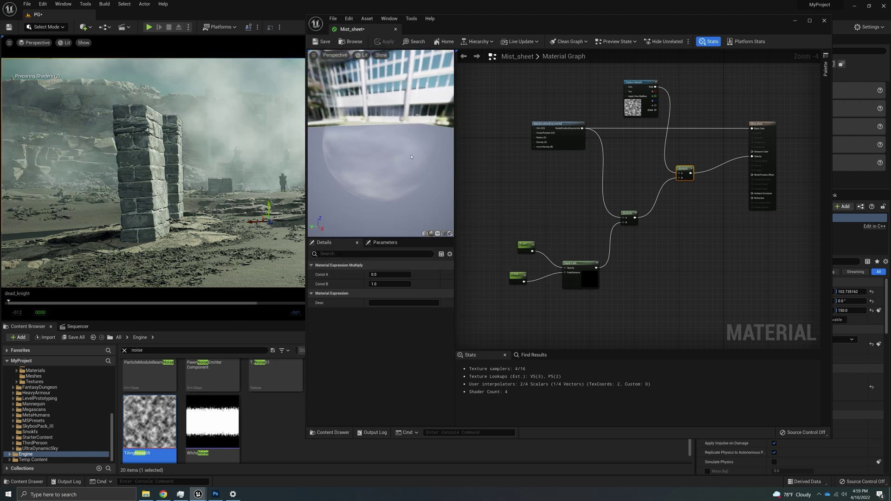
left_click(796, 21)
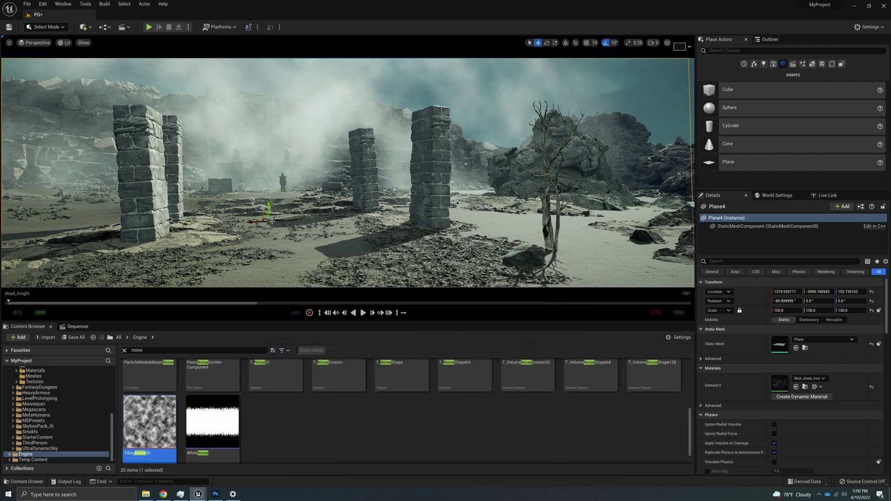
left_click_drag(272, 221, 304, 236)
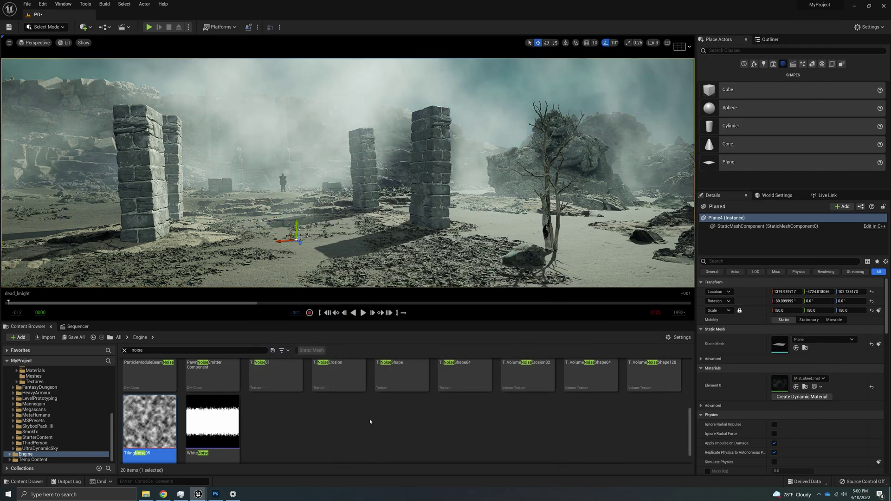
Clear the noise search, open Mist_sheet_Inst from the plane's material and set D_opa to 5
left_click(125, 350)
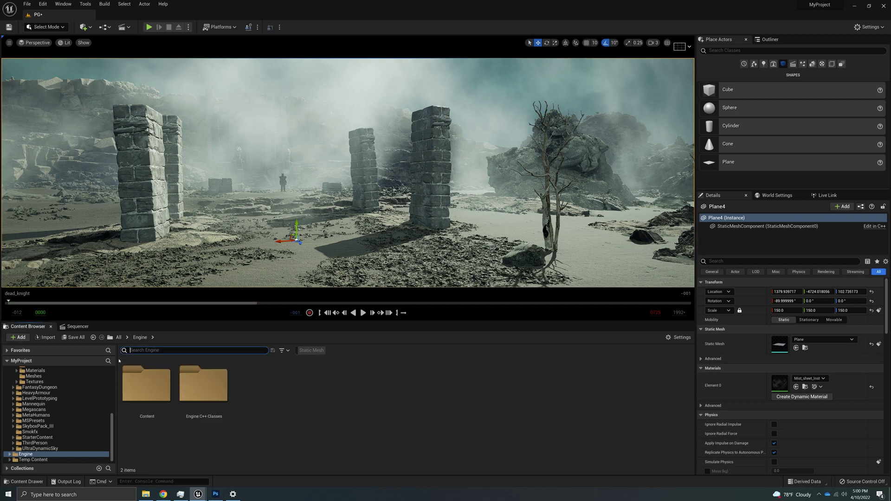
scroll(108, 375, "up", 10)
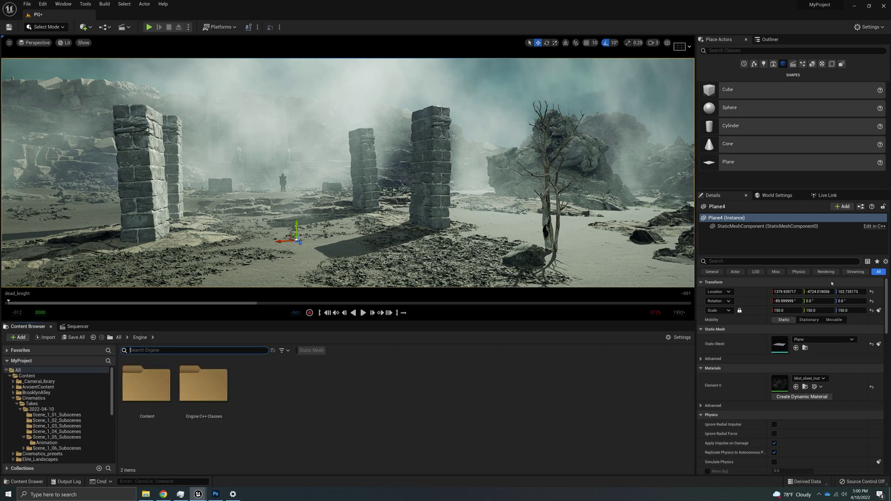
left_click(806, 386)
double_click(490, 421)
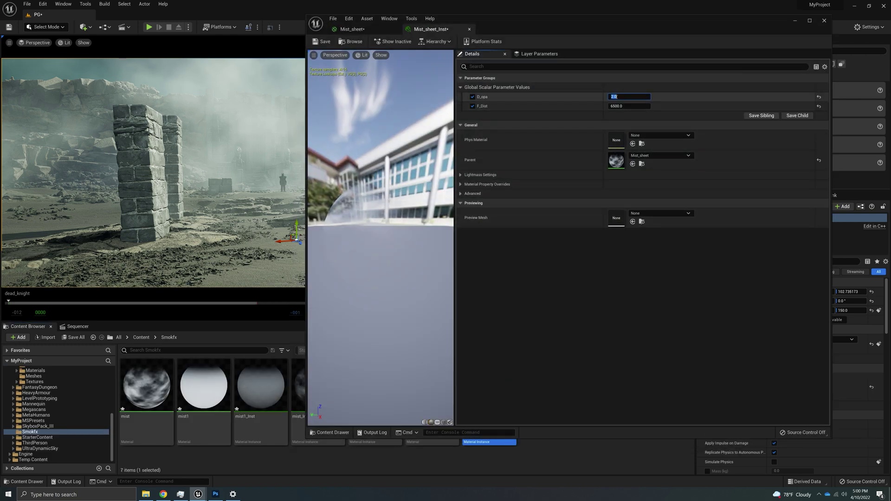
type("5")
key("Return")
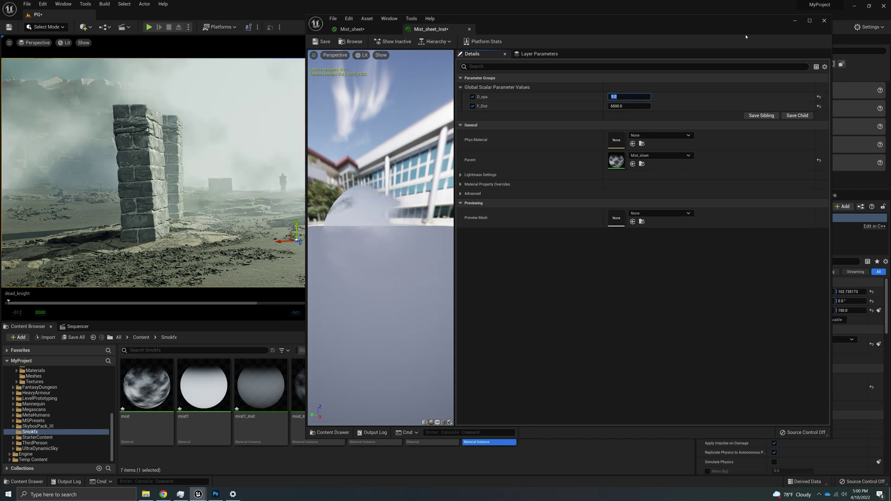
left_click(796, 20)
Reposition the mist plane among the pillars to about 1543 in X and -4424 in Y
right_click_drag(464, 176, 484, 159)
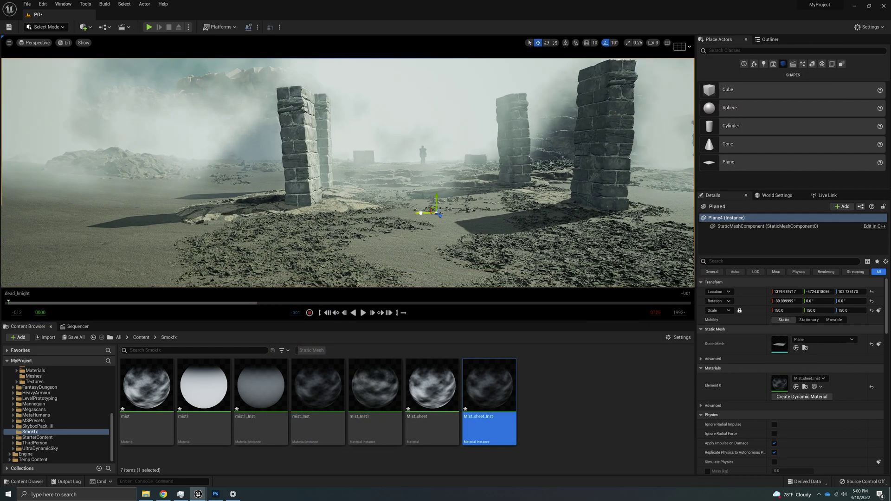
left_click_drag(419, 213, 396, 159)
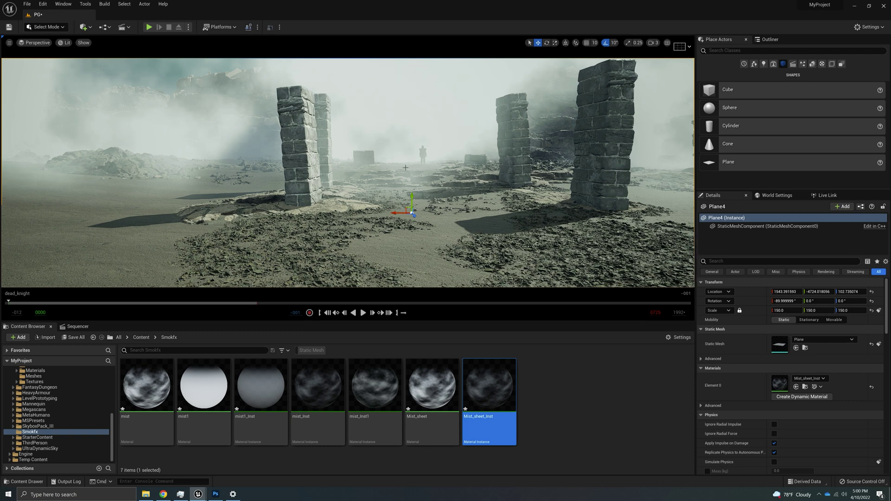
mouse_move(415, 216)
left_mouse_down()
mouse_move(436, 236)
mouse_move(413, 203)
mouse_move(426, 208)
left_mouse_up()
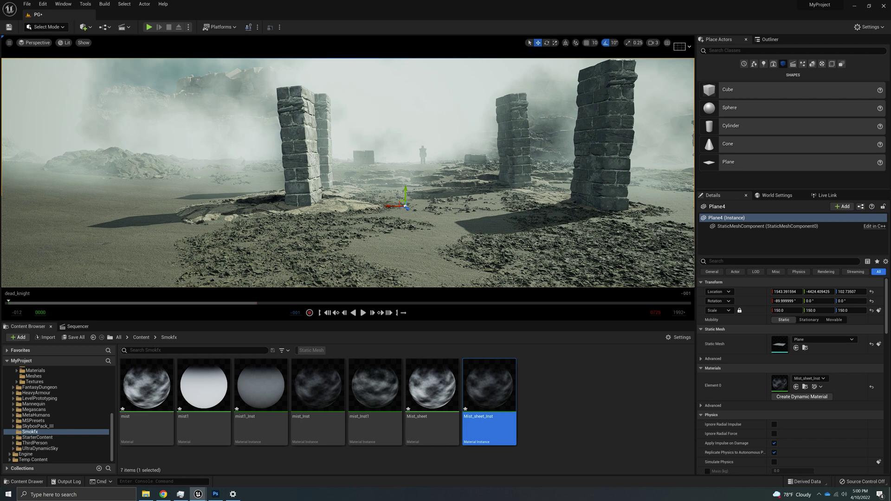
mouse_move(426, 208)
right_mouse_down()
mouse_move(434, 170)
mouse_move(432, 205)
right_mouse_up()
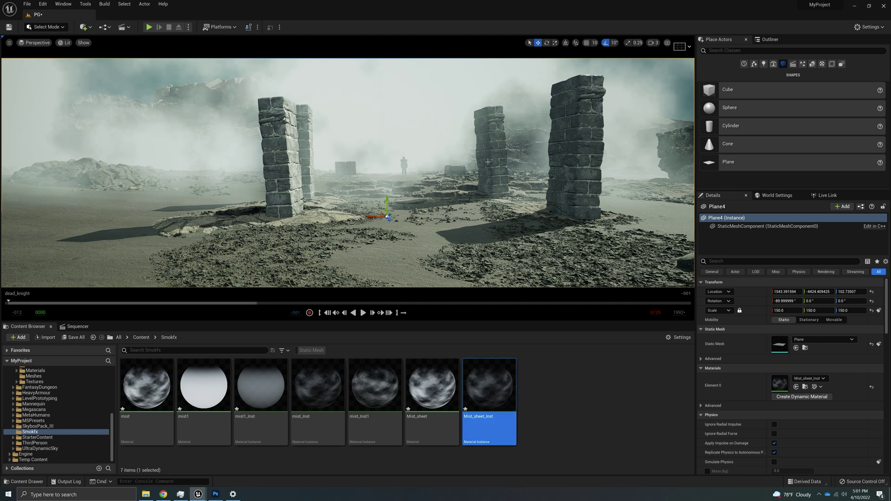
Reopen the Mist_sheet graph and rearrange the Texture Sample and second Multiply closer to the other nodes
double_click(431, 402)
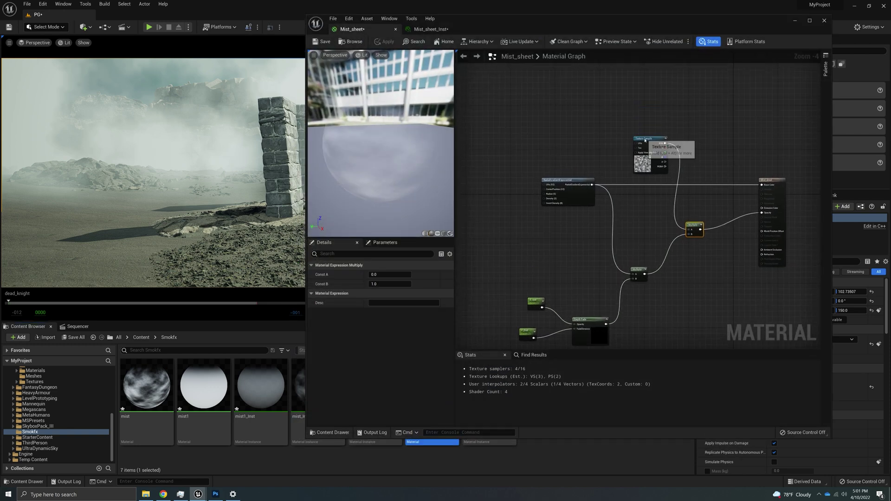
left_click_drag(648, 144, 638, 203)
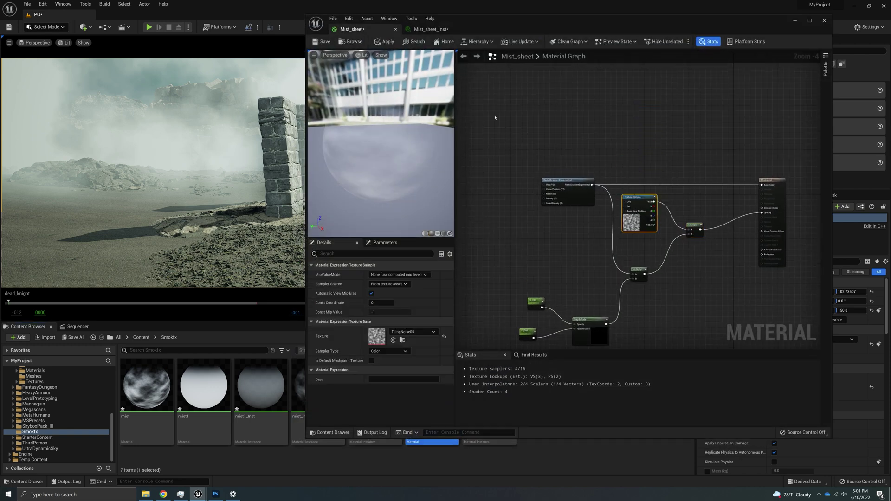
right_click_drag(653, 241, 637, 189)
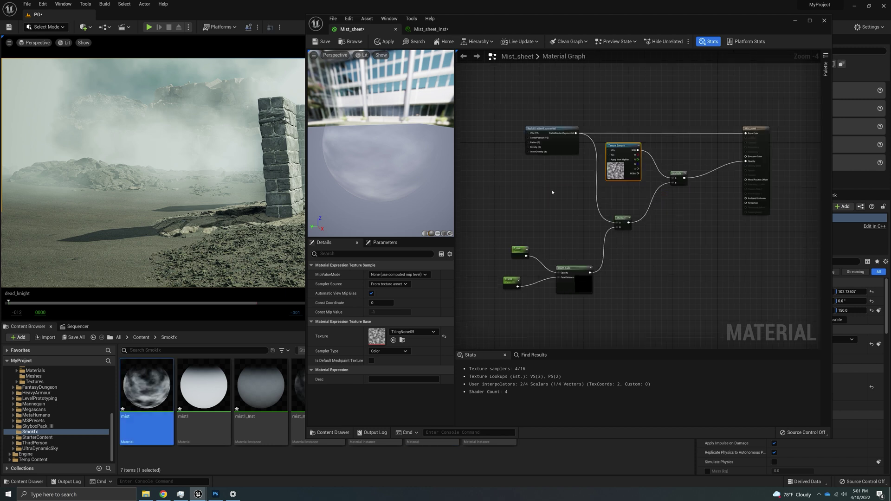
right_click_drag(553, 191, 565, 201)
left_click_drag(627, 153, 638, 151)
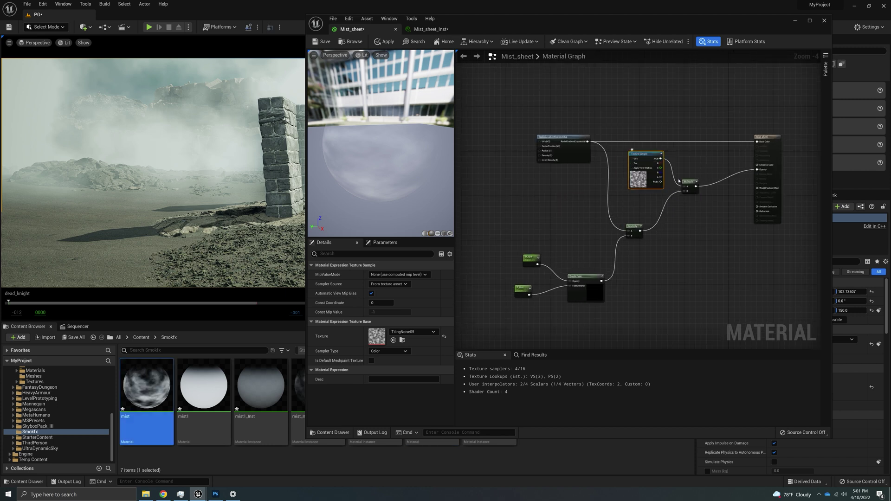
left_click_drag(689, 187, 714, 203)
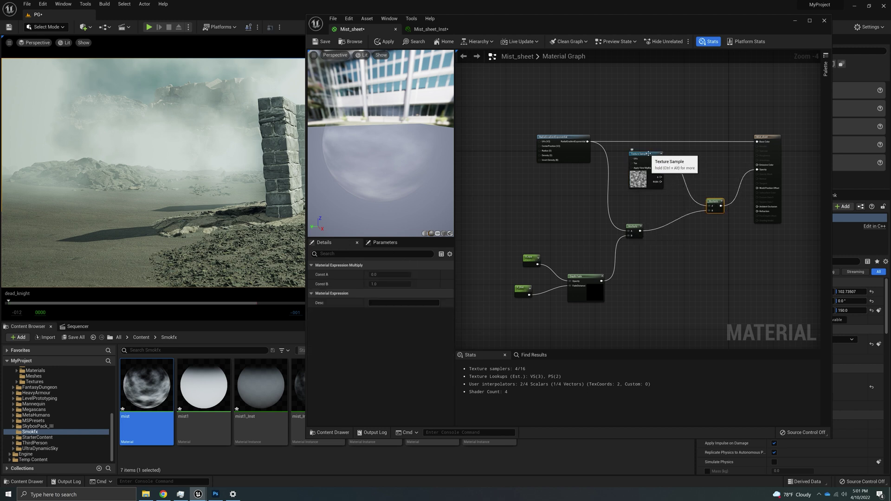
left_click_drag(641, 158, 646, 173)
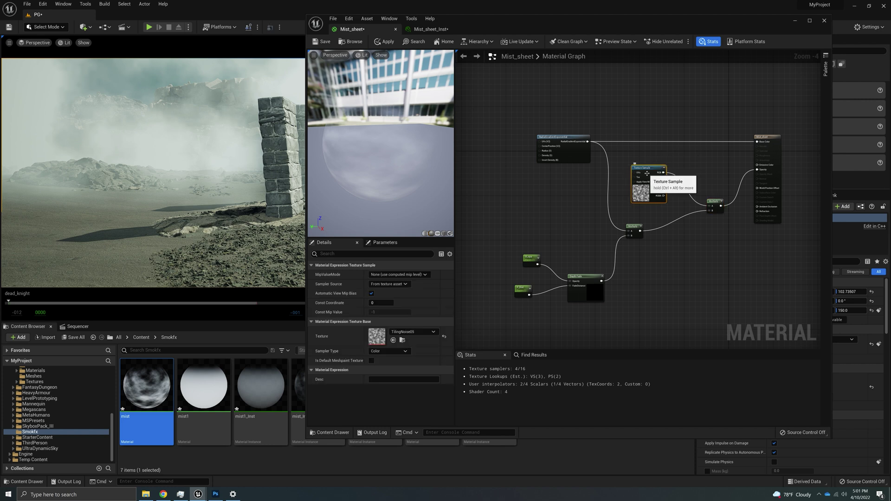
Add a Panner node and connect its output to the UVs of the noise Texture Sample
right_click(563, 207)
type("pann")
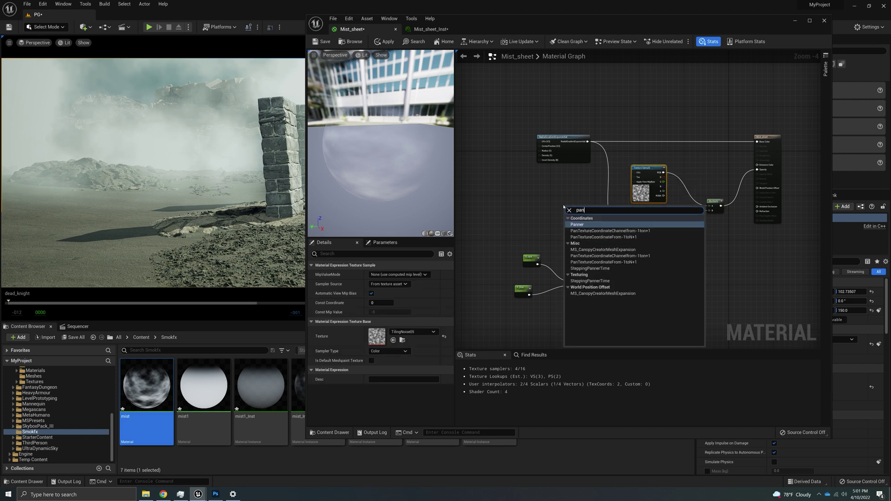
left_click(578, 225)
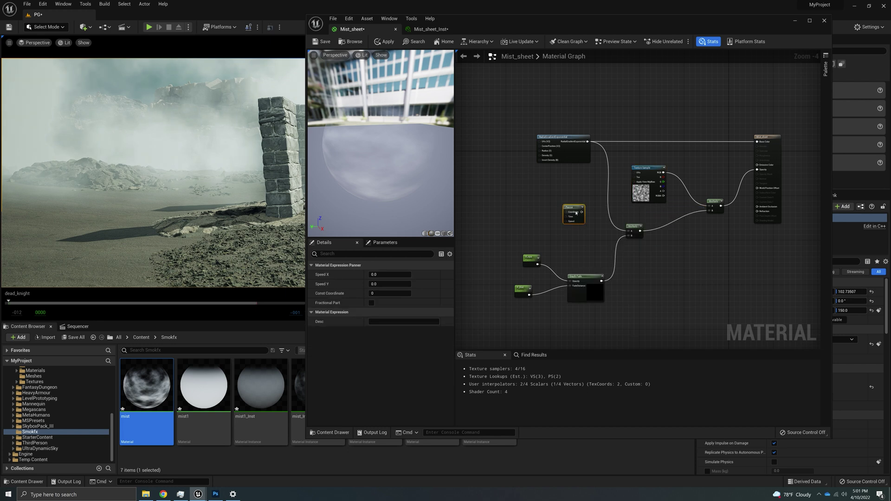
scroll(580, 200, "up", 2)
scroll(580, 200, "up", 2)
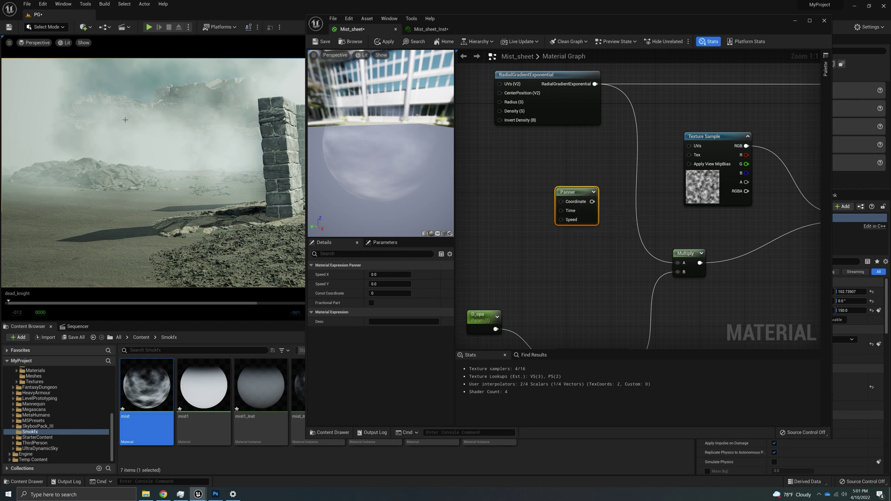
left_click_drag(592, 201, 694, 147)
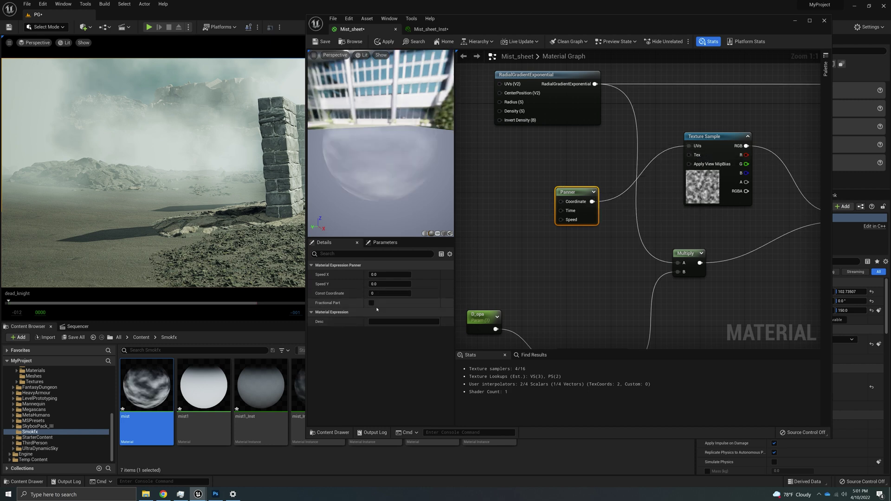
Add a scalar parameter named Speed beside the Panner and connect it to the Panner's Speed input
right_click_drag(527, 251, 551, 268)
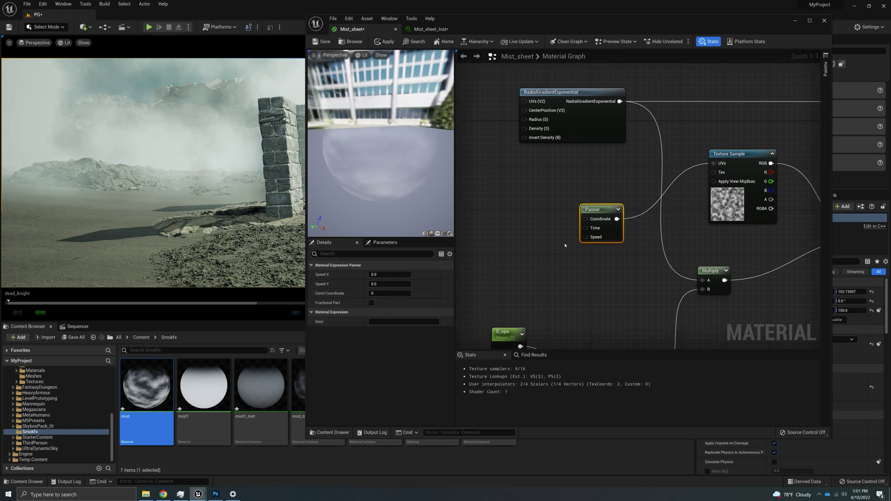
left_click(532, 239)
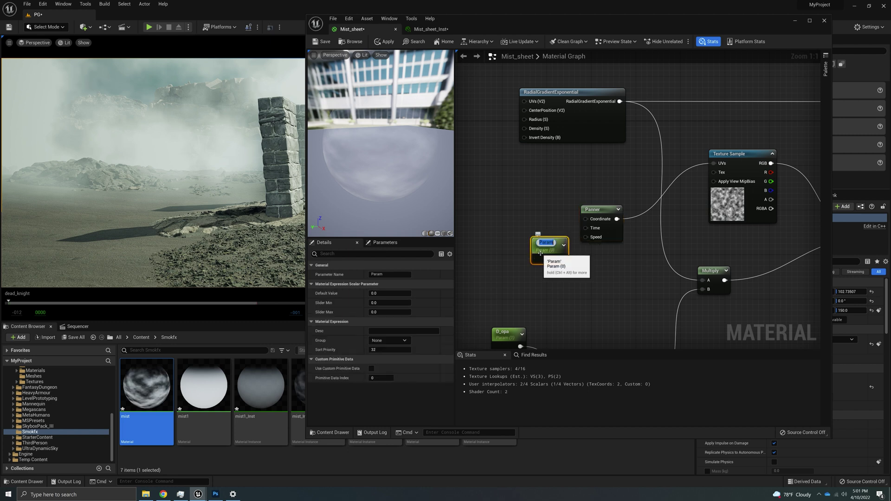
type("Speed")
key("Return")
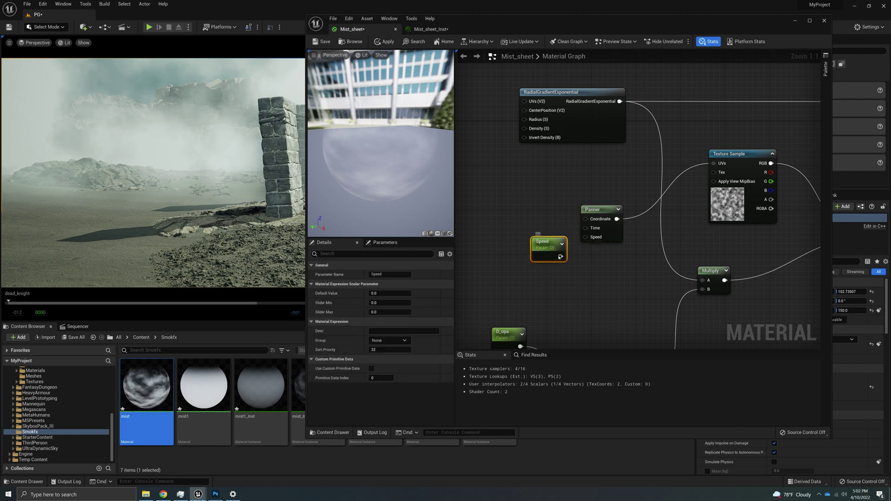
left_click_drag(564, 248, 509, 244)
left_click_drag(372, 171, 356, 165)
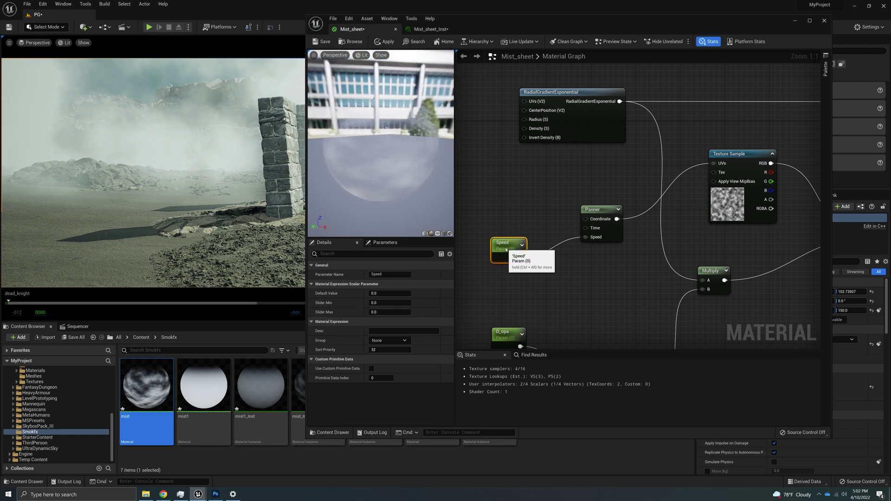
Try default values of 5, 1, 0.001 and 0.01 for the Speed parameter
left_click(390, 293)
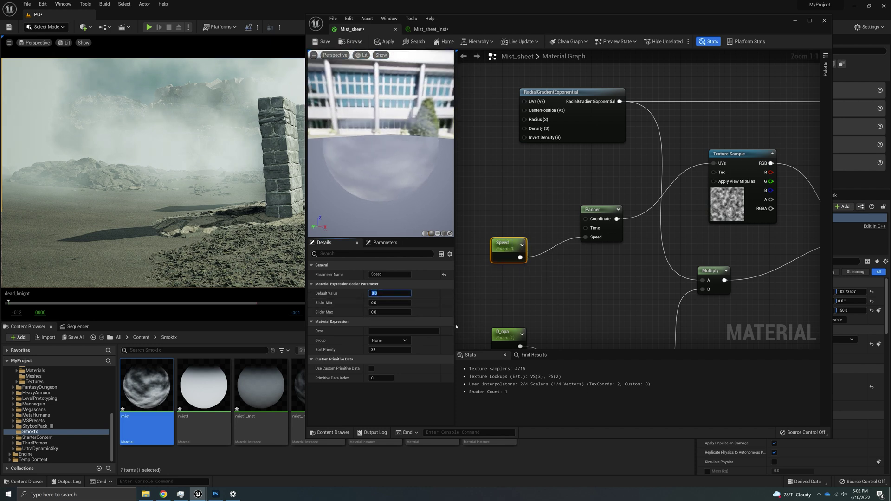
key("Return")
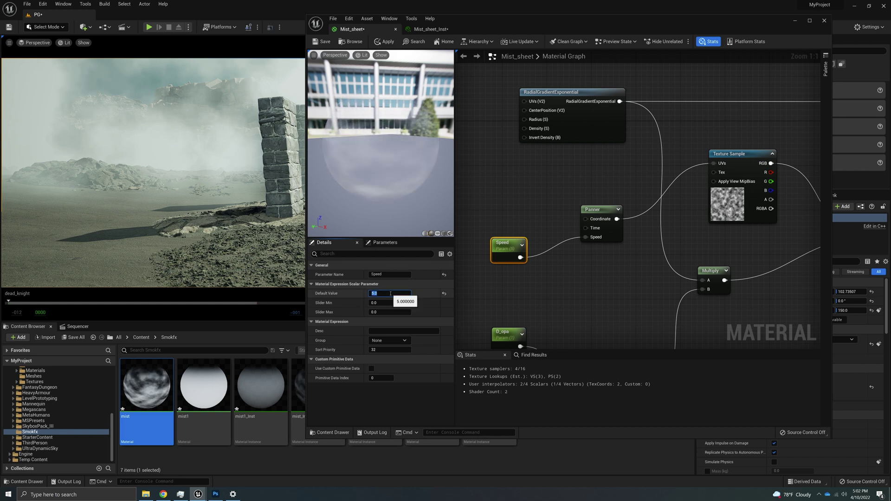
type("1")
key("Return")
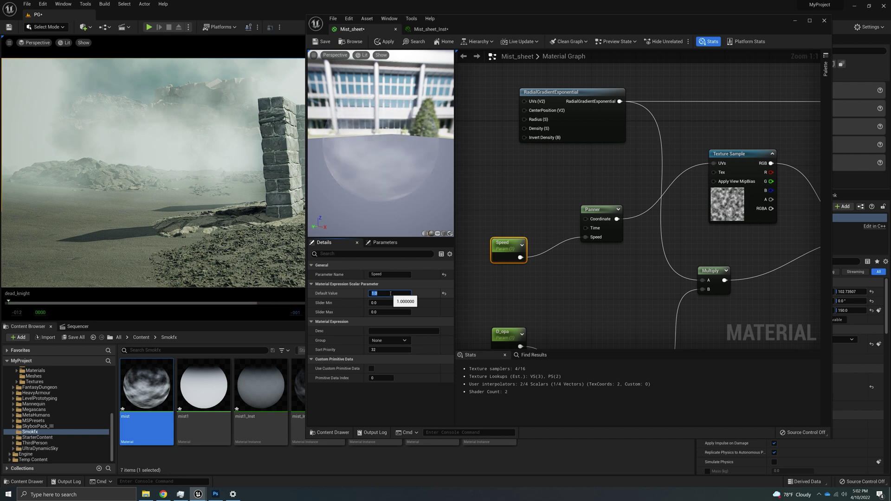
key("Return")
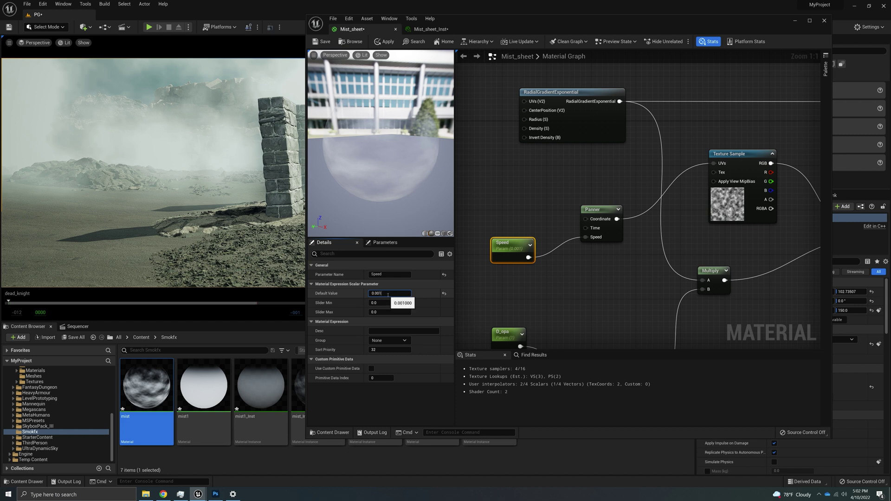
type("1")
key("Return")
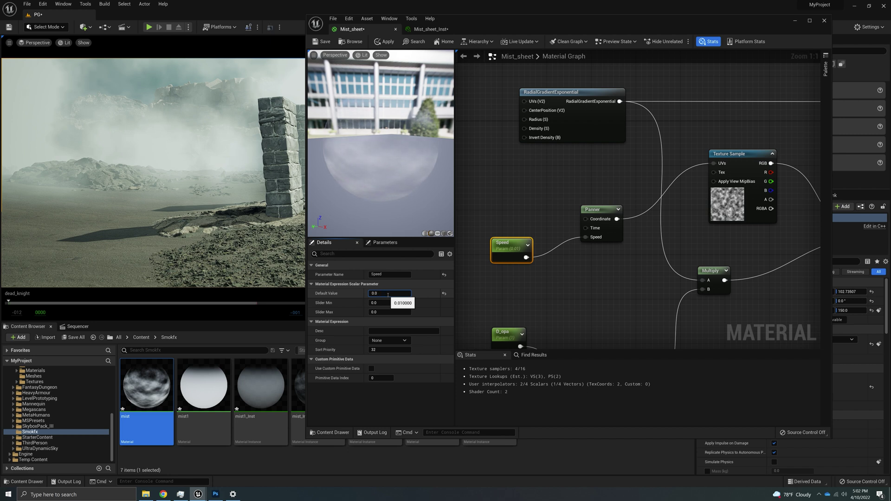
Set the Speed parameter's default value to 0.004 and apply the Mist_sheet material
type("0.004")
key("Return")
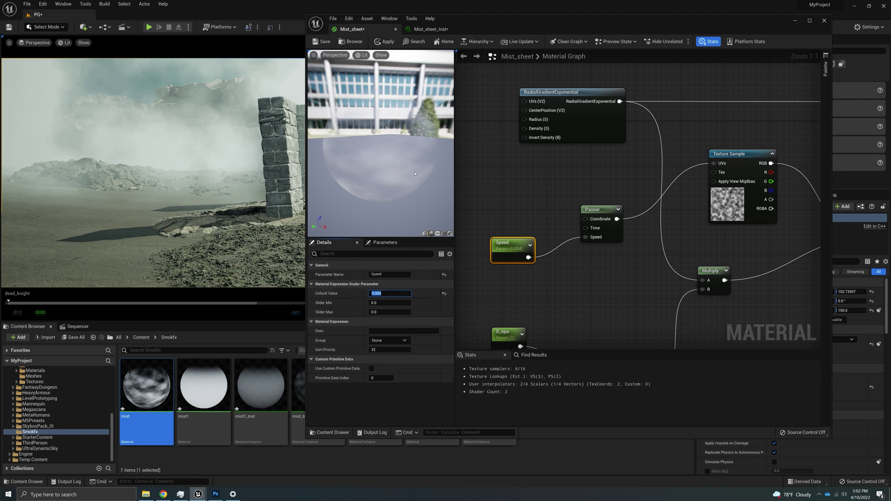
left_click(379, 41)
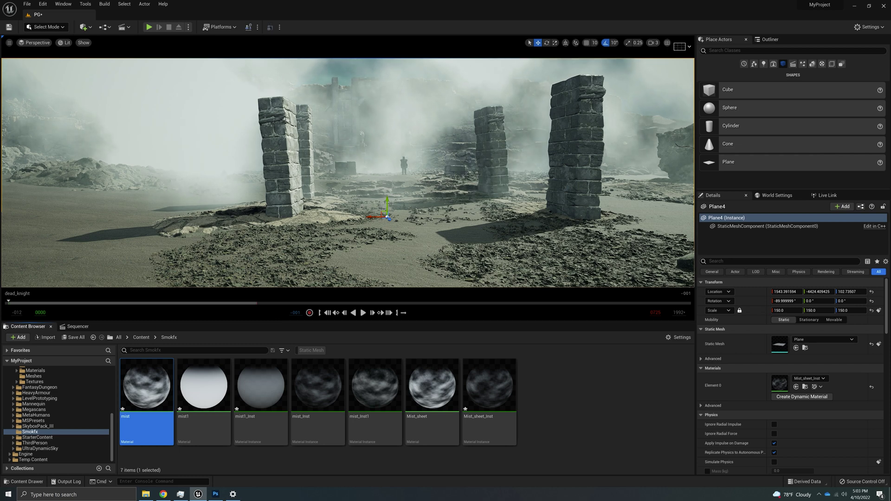
Rotate the mist plane in the level to -50° on the Y axis
mouse_move(434, 201)
right_mouse_down()
mouse_move(428, 158)
mouse_move(429, 169)
mouse_move(354, 108)
mouse_move(420, 191)
right_mouse_up()
left_click_drag(338, 219, 327, 236)
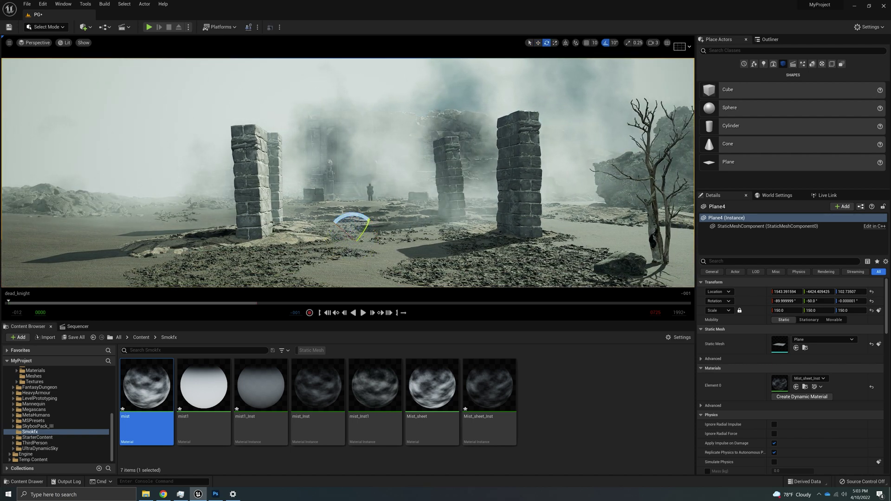
left_click(421, 252)
key("w")
right_click_drag(500, 132, 529, 149)
key("ctrl+z")
Examine the rotated mist plane's fog from several viewpoints in front of and among the pillars
key("s")
key("d")
key("w")
key("s")
right_click_drag(515, 186, 502, 167)
key("s")
key("w")
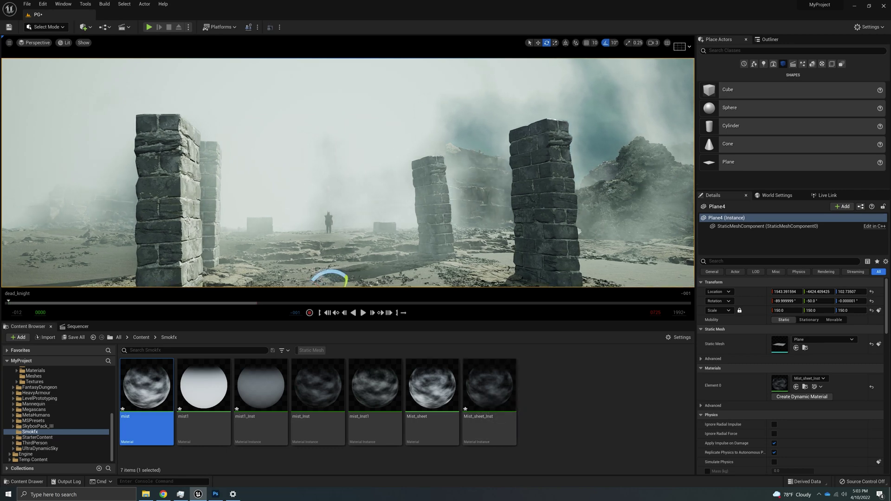
left_click(538, 275)
key("Escape")
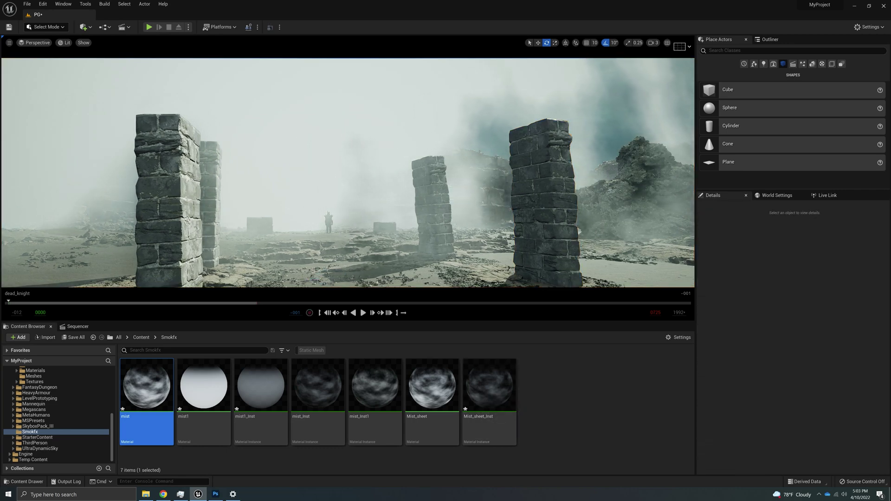
key("ctrl+z")
right_click_drag(511, 195, 492, 198)
key("Escape")
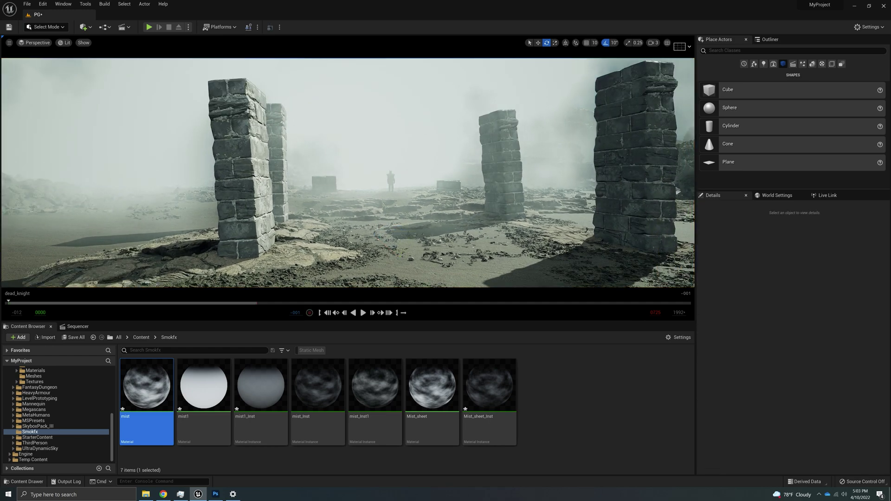
right_click_drag(457, 267, 496, 214)
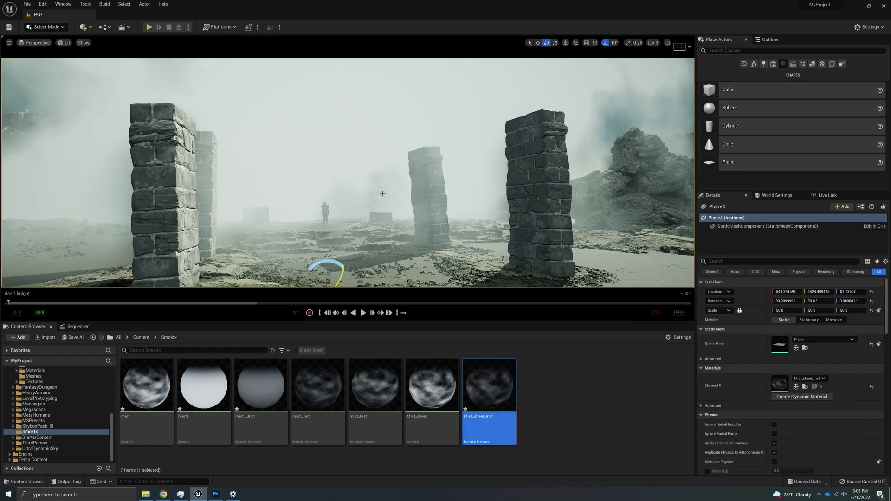
right_click_drag(372, 201, 353, 201)
key("w")
right_click_drag(377, 174, 348, 161)
key("w")
key("w")
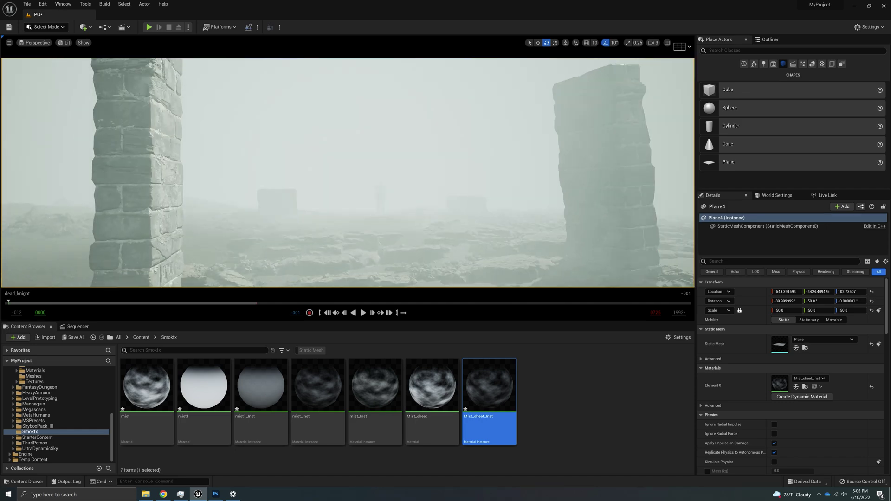
mouse_move(360, 174)
right_mouse_down()
mouse_move(352, 178)
mouse_move(376, 174)
right_mouse_up()
key("s")
key("w")
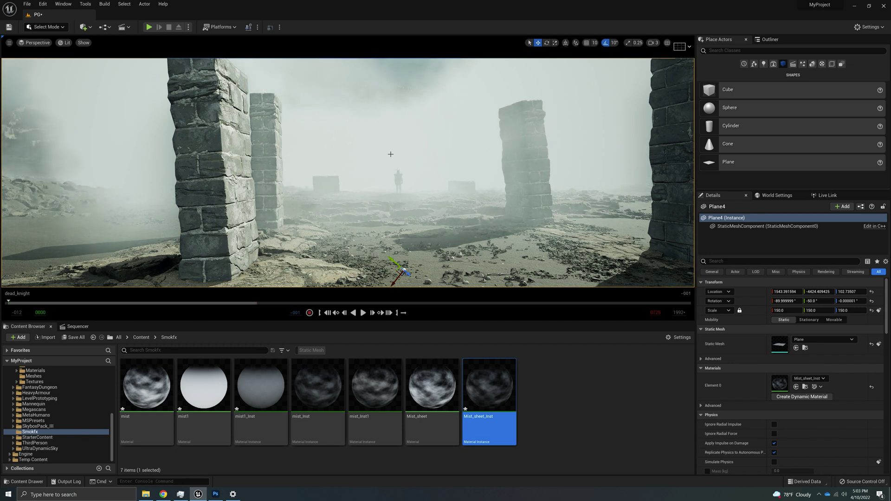
Close the open sequence and place a Cine Camera Actor on the ground between the pillars
left_click(77, 326)
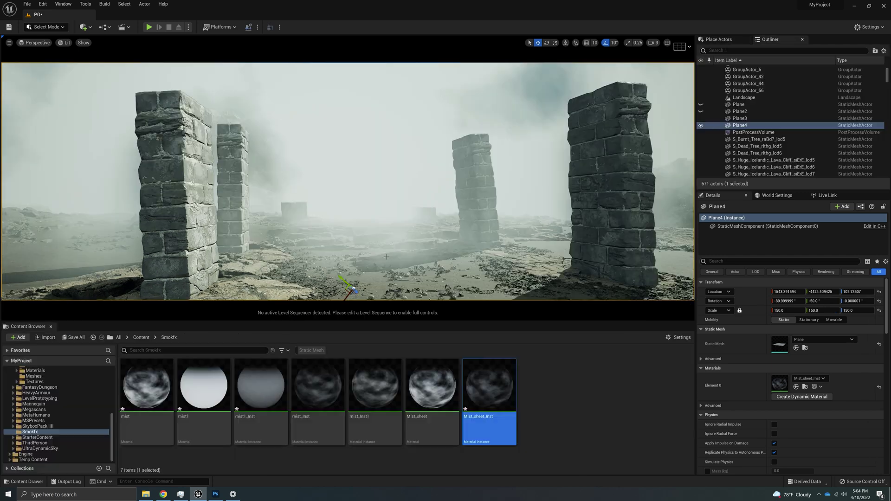
left_click(718, 39)
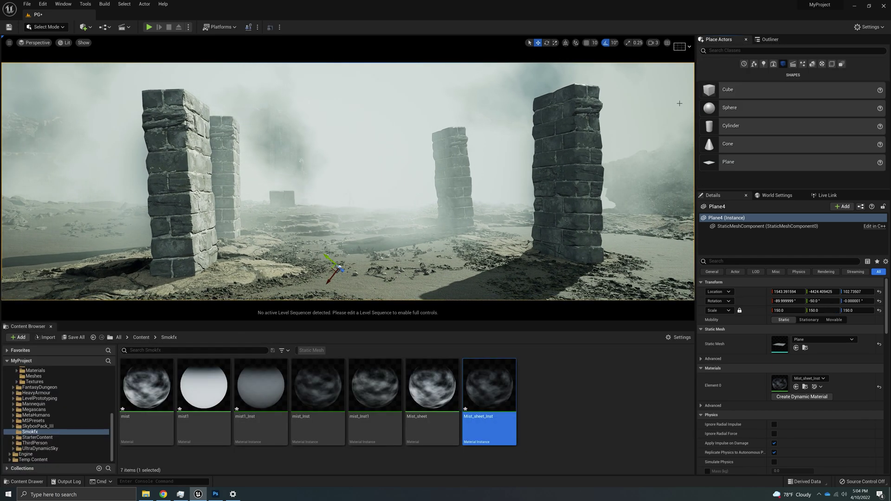
left_click(792, 64)
left_click_drag(736, 123, 395, 230)
Set the new cine camera's current focal length to 24
scroll(809, 409, "down", 2)
left_click(806, 409)
type("2")
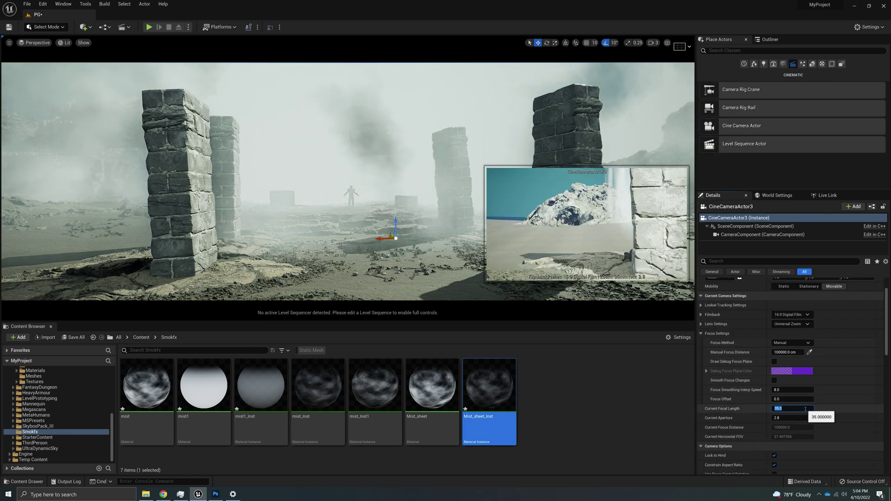
type("4")
key("Return")
Move the cine camera back and raise it so it frames the distant figure between the pillars
right_click_drag(511, 232, 580, 253)
right_click_drag(297, 186, 251, 186)
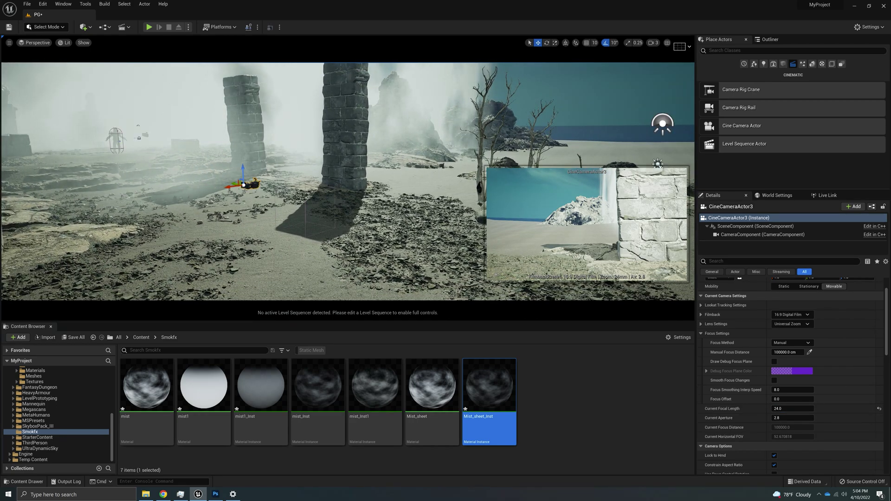
left_click_drag(249, 189, 464, 218)
right_click_drag(464, 217, 506, 209)
right_click_drag(363, 218, 374, 215)
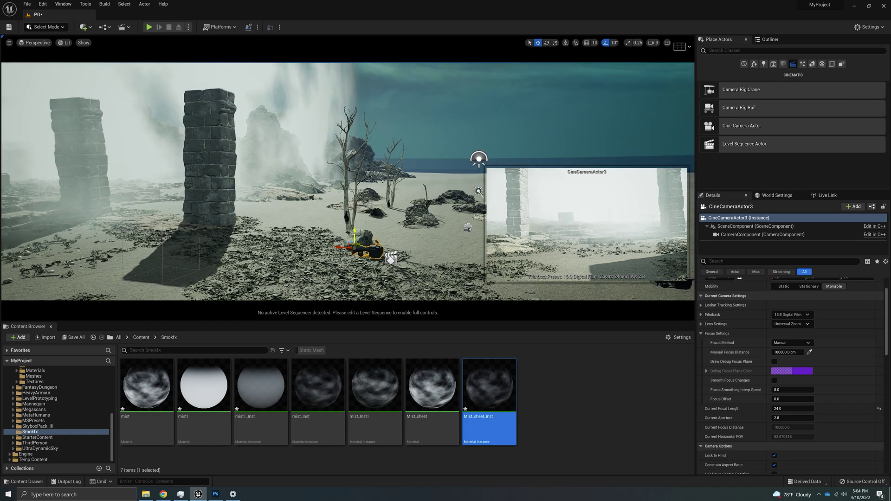
left_click_drag(354, 232, 359, 212)
right_click_drag(117, 165, 155, 191)
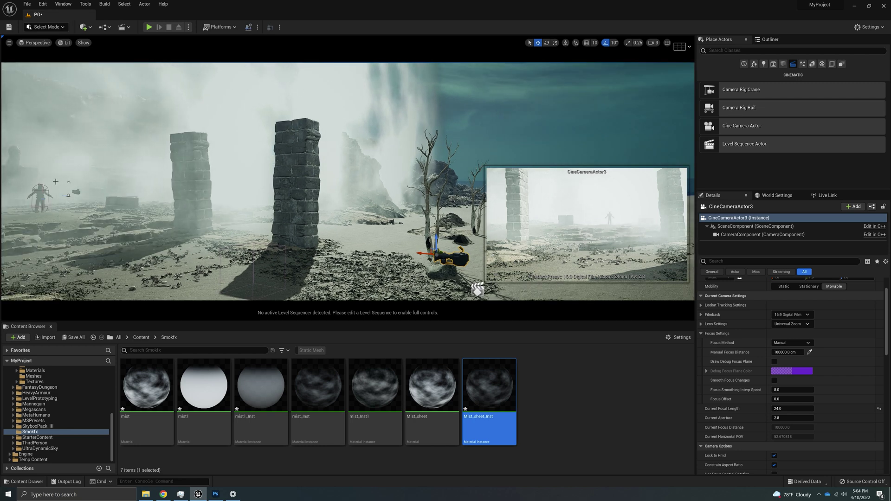
mouse_move(249, 203)
right_mouse_down()
mouse_move(220, 190)
mouse_move(249, 203)
right_mouse_up()
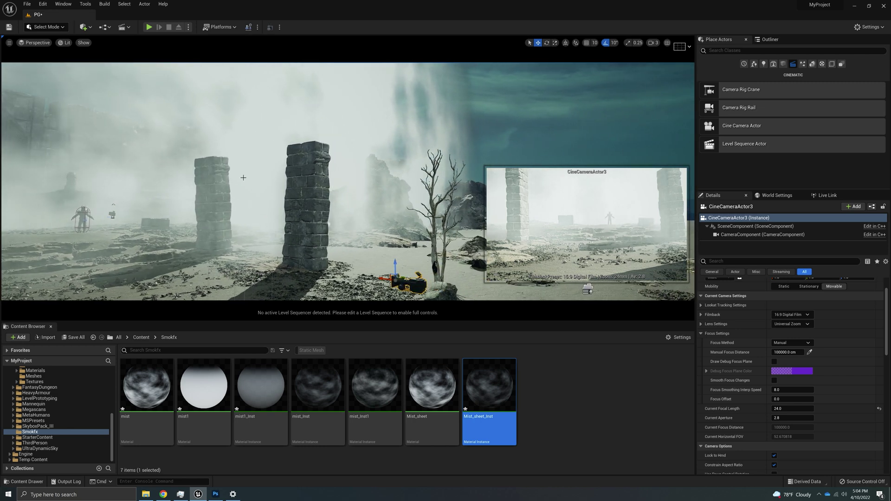
left_click(251, 189)
right_click_drag(314, 215, 336, 241)
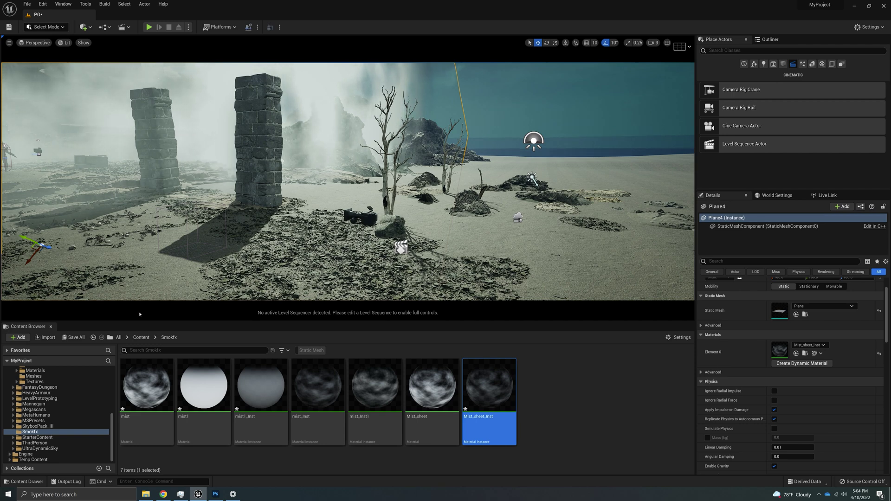
Create a level sequence named test and add the new cine camera to it with a camera cut track
left_click(130, 29)
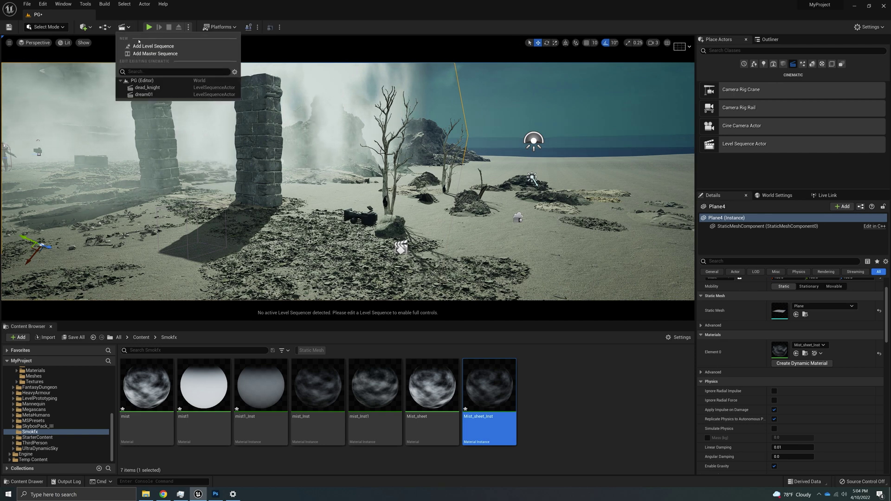
left_click(148, 47)
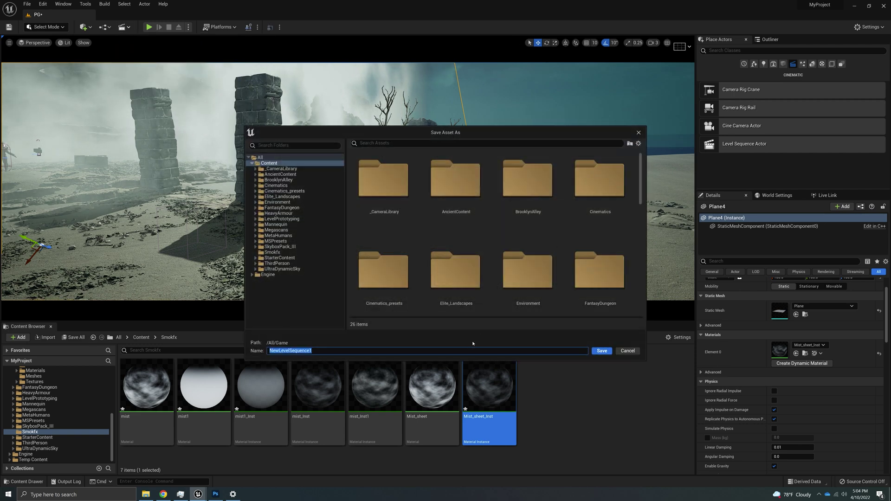
type("test")
key("Return")
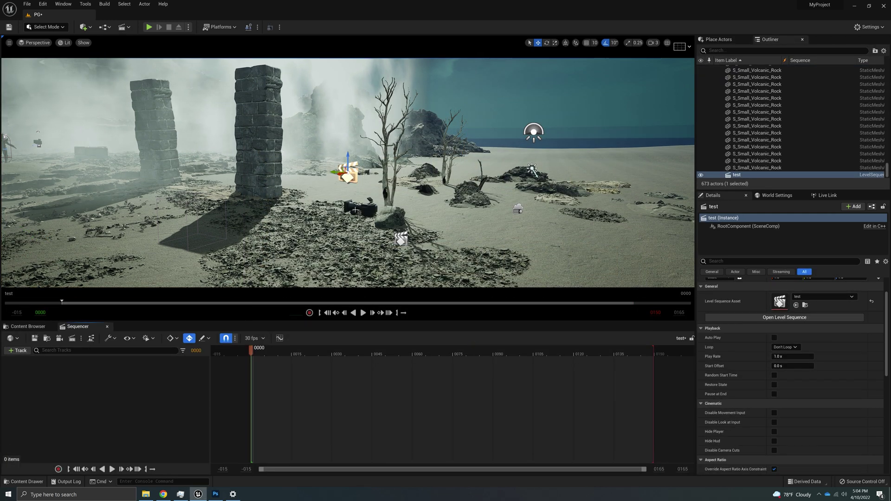
left_click(60, 338)
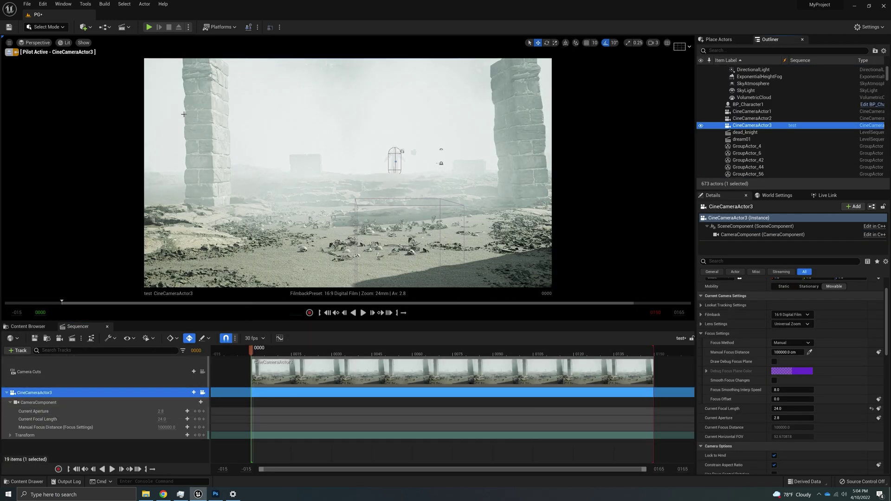
left_click(9, 52)
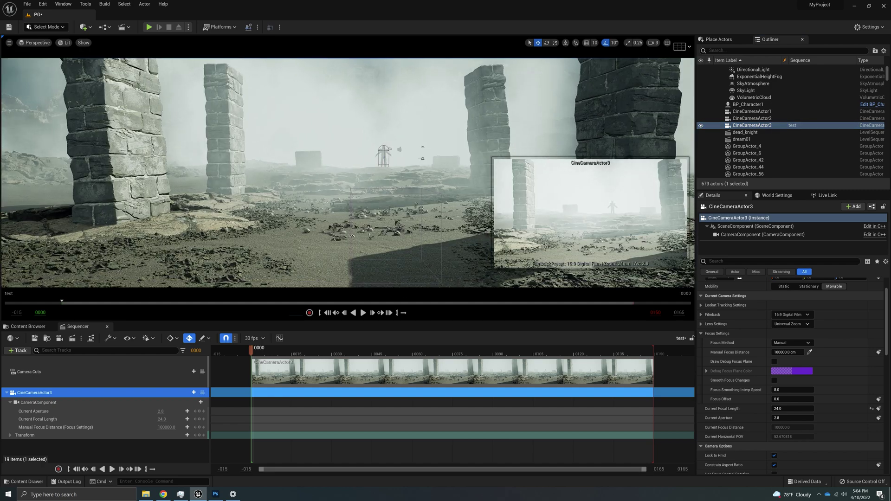
Add the mist plane to the test sequence and move the playhead to frame 9
right_click_drag(372, 107, 346, 97)
left_click(373, 107)
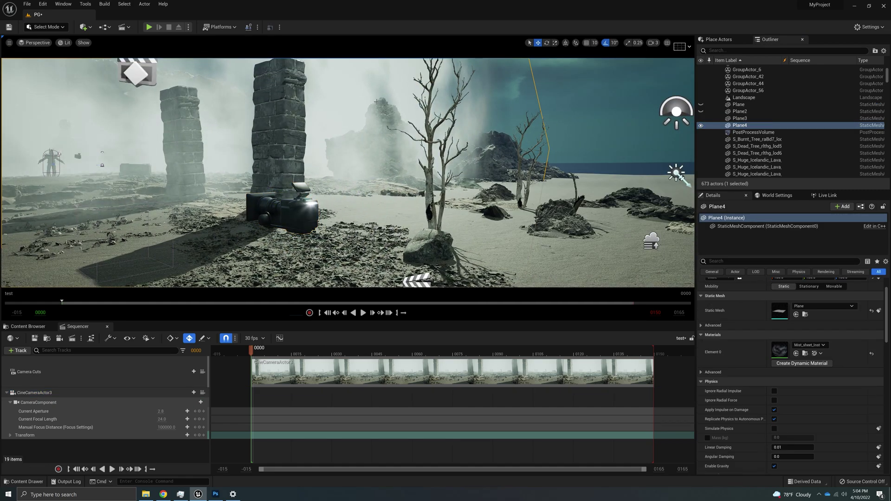
left_click_drag(747, 125, 334, 310)
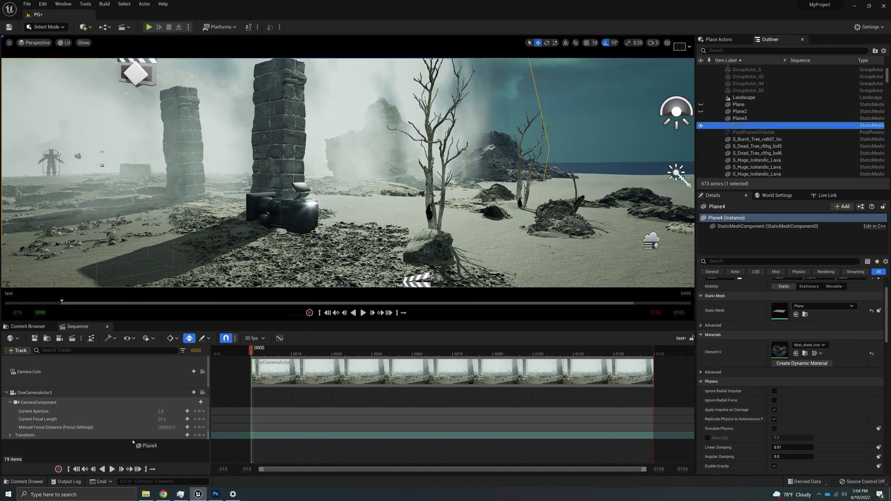
left_click_drag(136, 444, 137, 446)
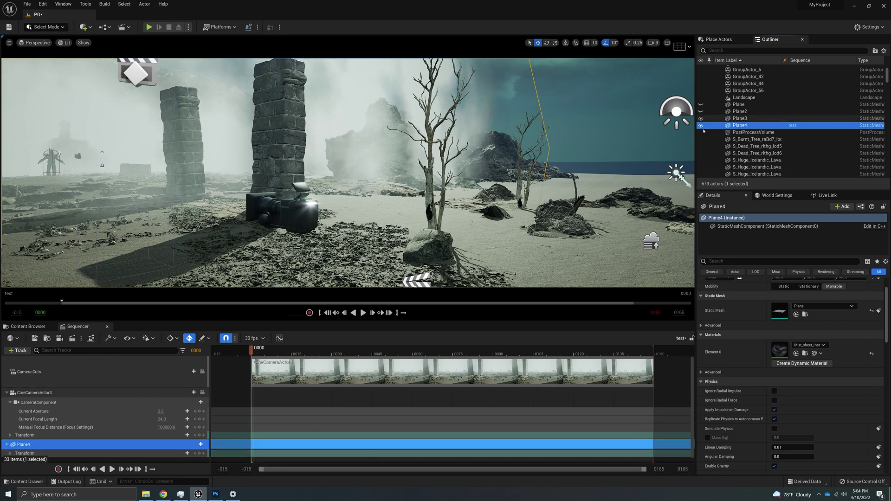
mouse_move(251, 351)
left_mouse_down()
mouse_move(292, 352)
mouse_move(253, 352)
mouse_move(276, 358)
left_mouse_up()
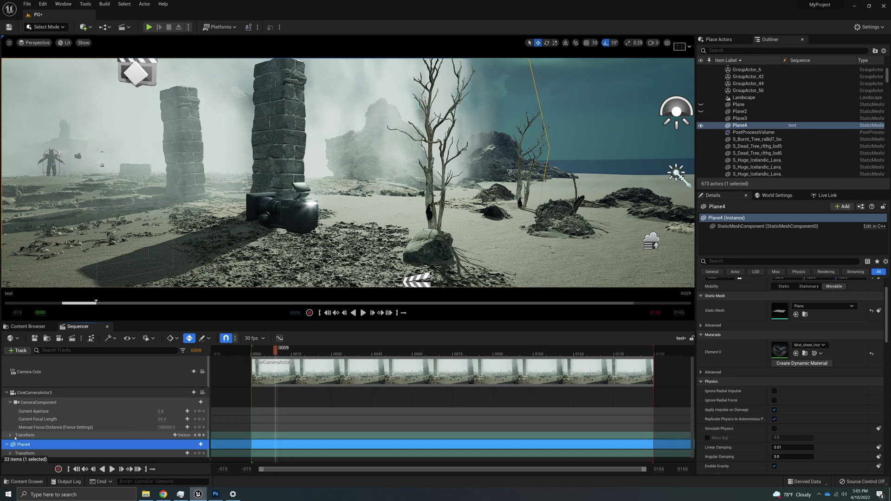
Add location keyframes at frame 0 for both the mist plane and CineCameraActor3 in the test sequence
scroll(88, 418, "down", 2)
left_click(11, 449)
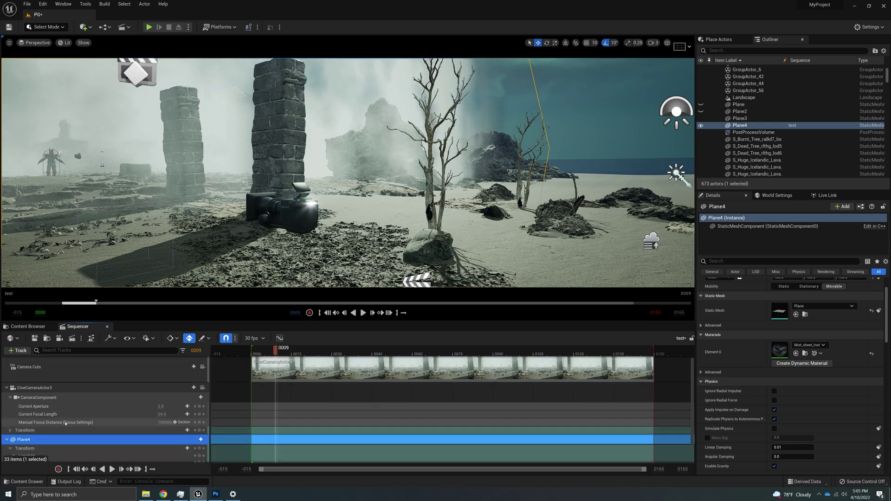
scroll(60, 438, "down", 2)
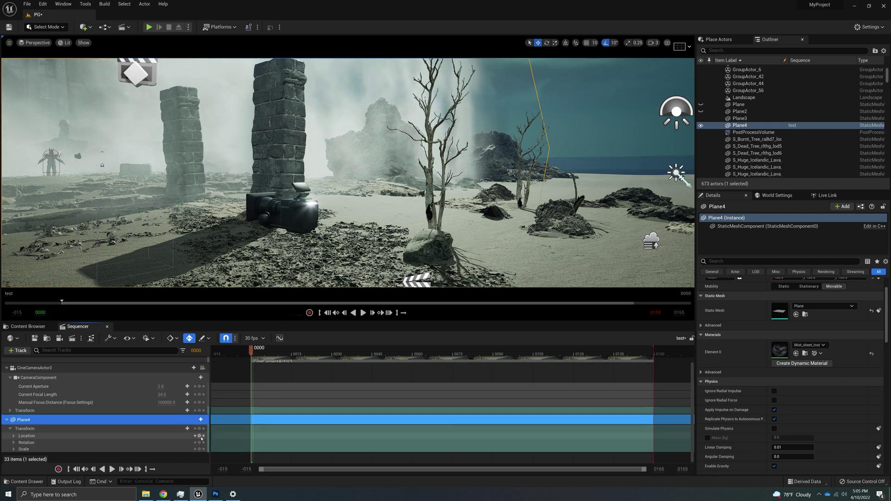
left_click(201, 437)
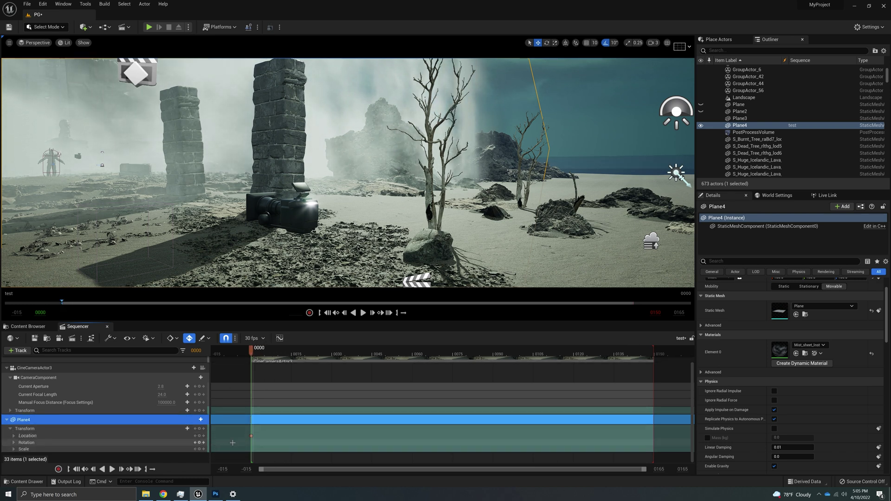
right_click_drag(122, 246, 115, 240)
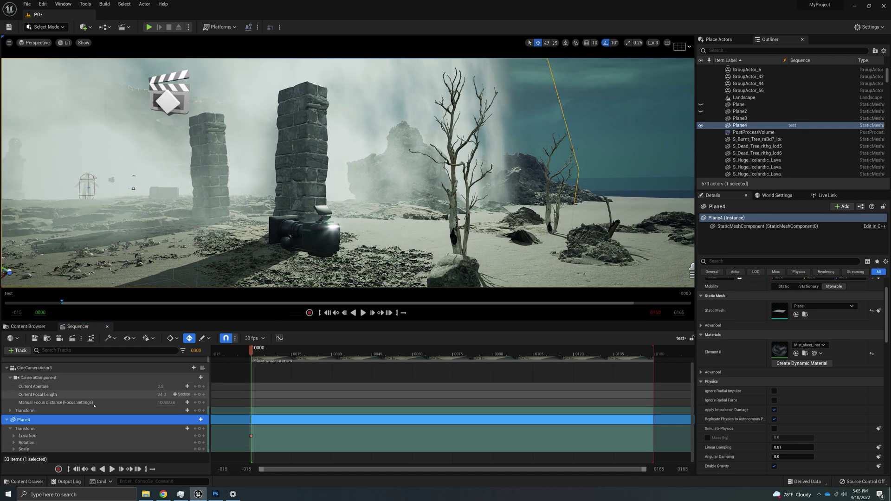
left_click(10, 410)
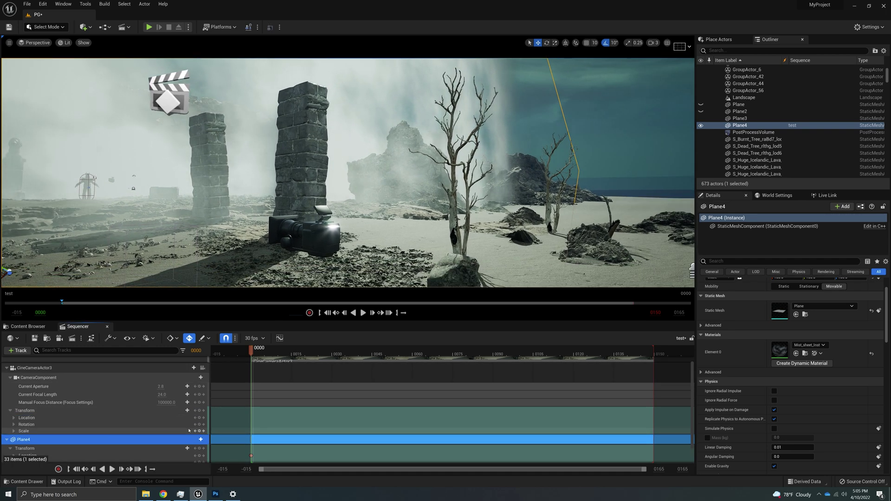
left_click(199, 418)
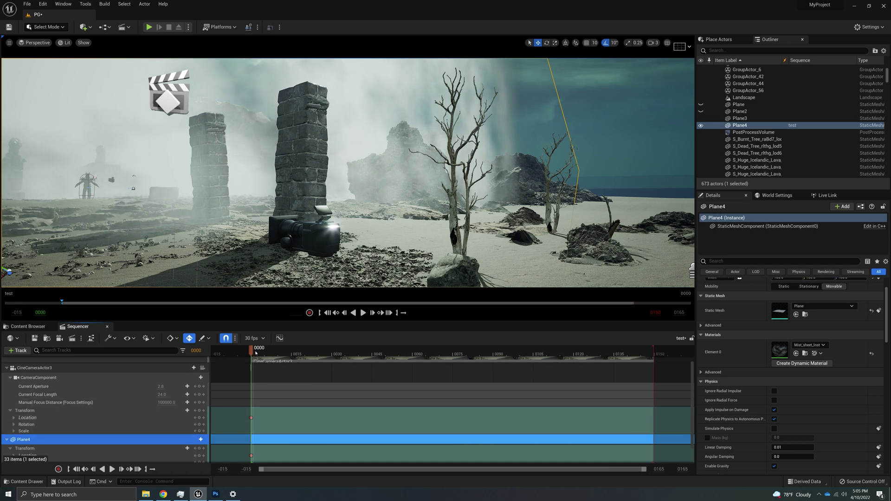
At frame 149, move CineCameraActor3 and the mist plane together in world space toward the distant figure, keying their locations
left_click_drag(253, 349, 652, 358)
left_click(304, 235)
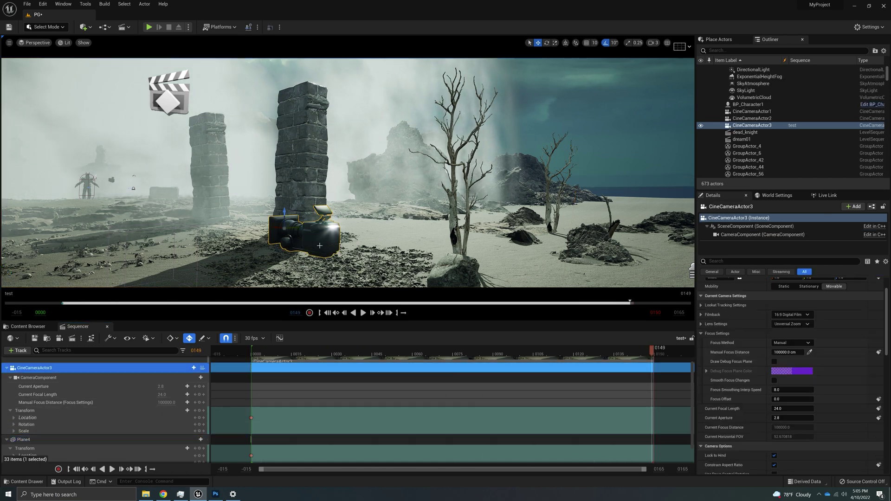
right_click_drag(304, 236, 325, 223)
left_click(23, 439, "ctrl")
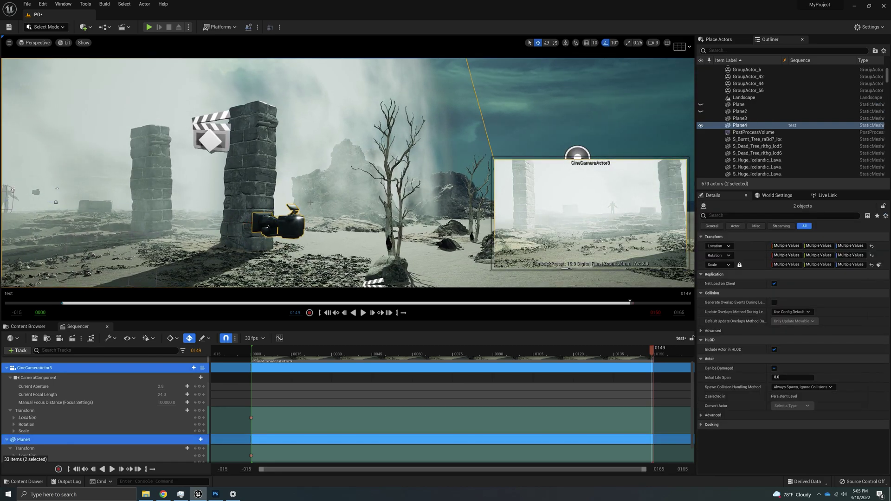
right_click_drag(349, 172, 376, 220)
right_click_drag(553, 68, 554, 67)
left_click(565, 43)
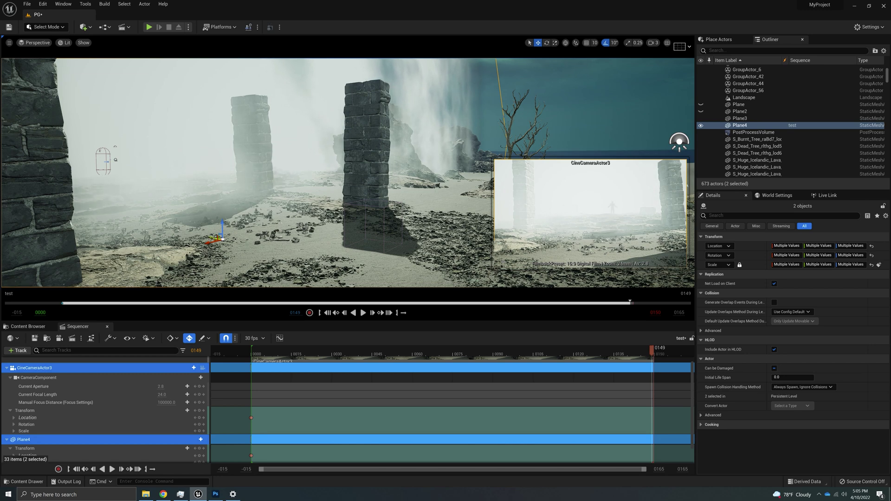
left_click_drag(214, 238, 4, 259)
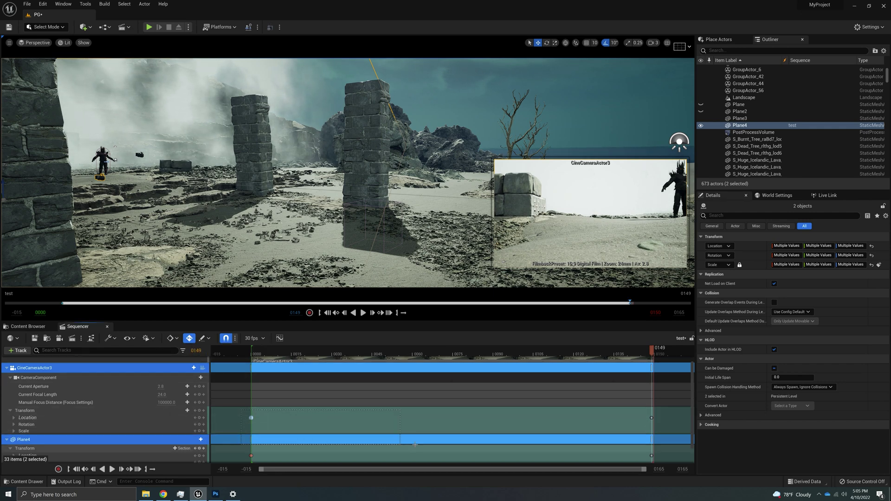
Set the start and end location keys of the camera and mist plane to Linear interpolation
right_click(650, 418)
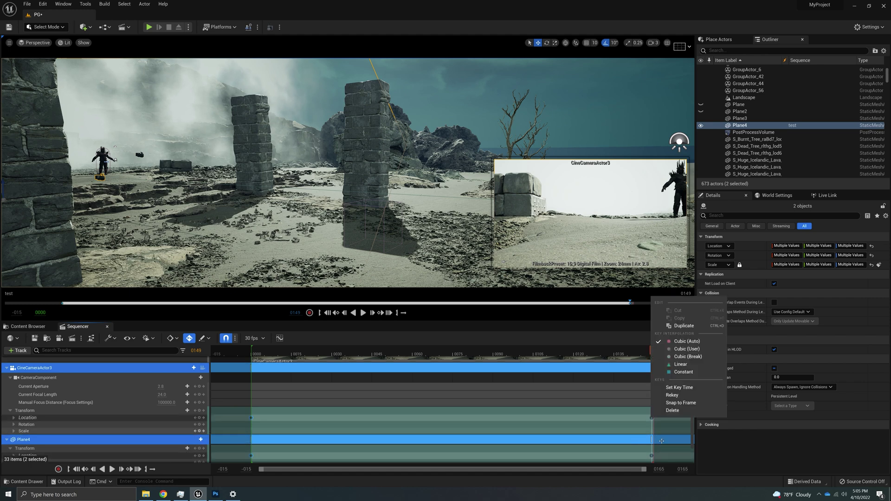
left_click(683, 365)
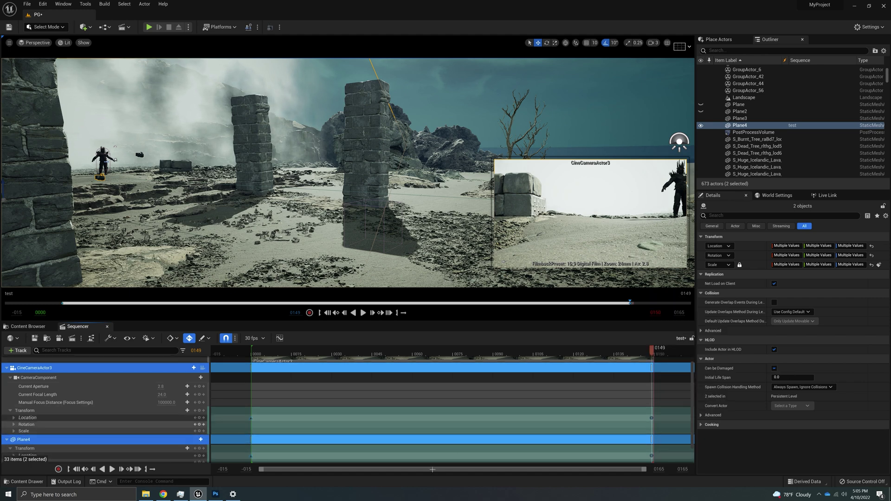
scroll(462, 425, "down", 2)
scroll(463, 418, "up", 2)
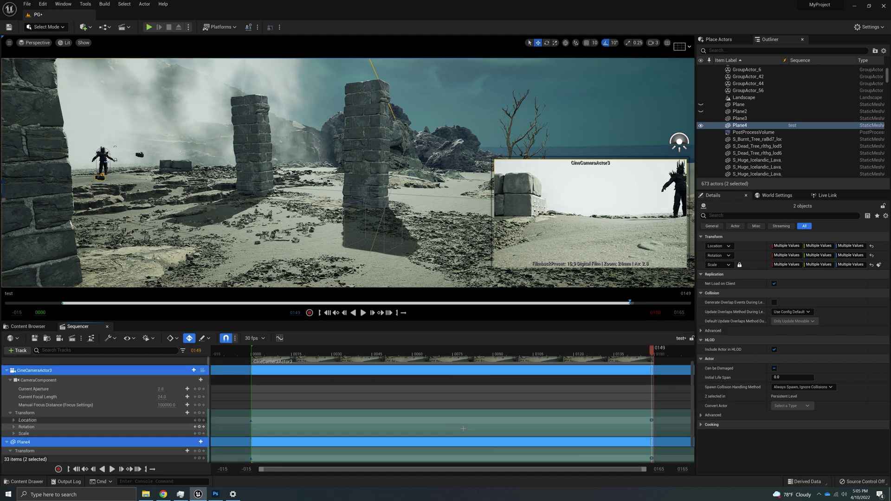
scroll(463, 429, "up", 3)
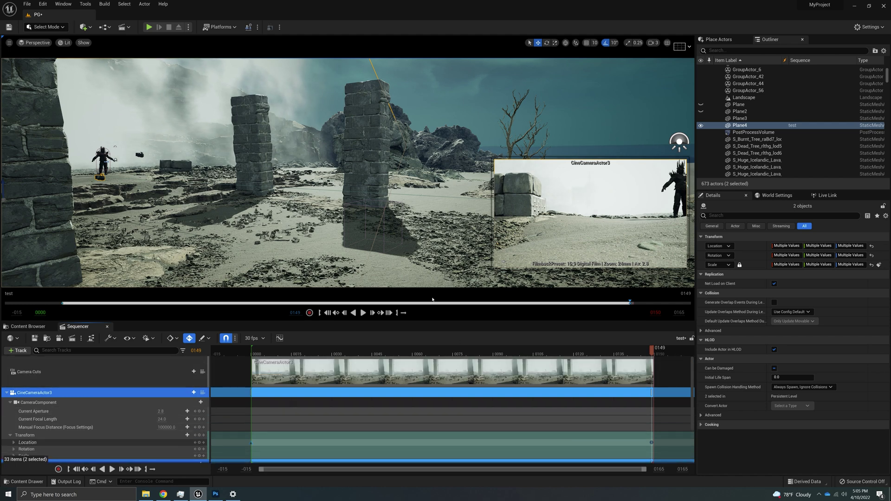
Return the playhead to the start of the sequence and view the scene through CineCameraActor3 in Game View
left_click(251, 354)
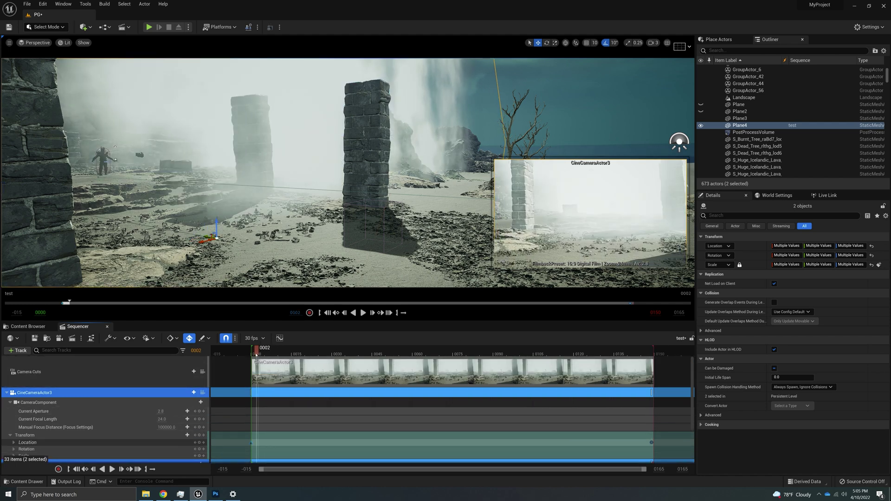
left_click(36, 42)
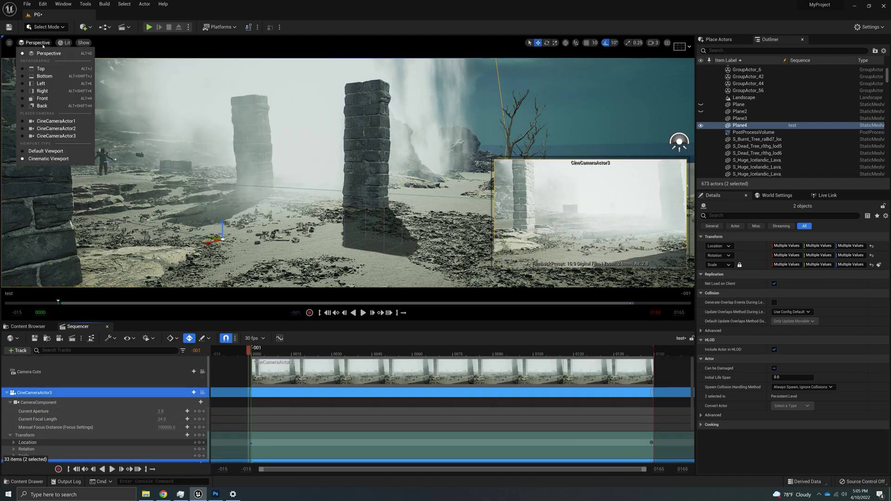
left_click(55, 135)
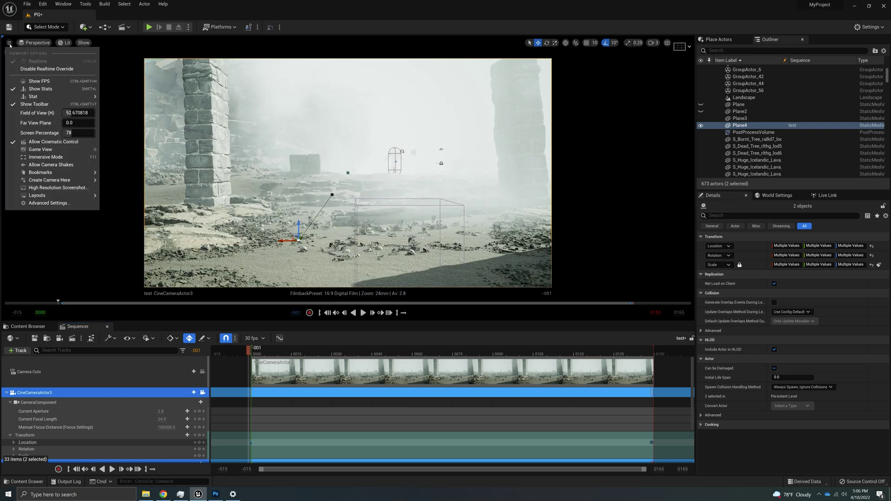
left_click(40, 149)
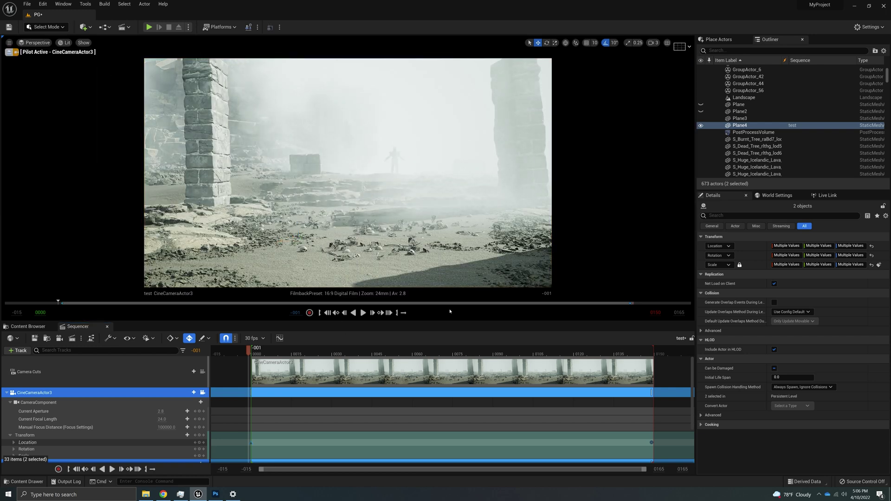
Play the test sequence to preview the camera move and return the playhead to frame 0, postponing the autosave
left_click(363, 313)
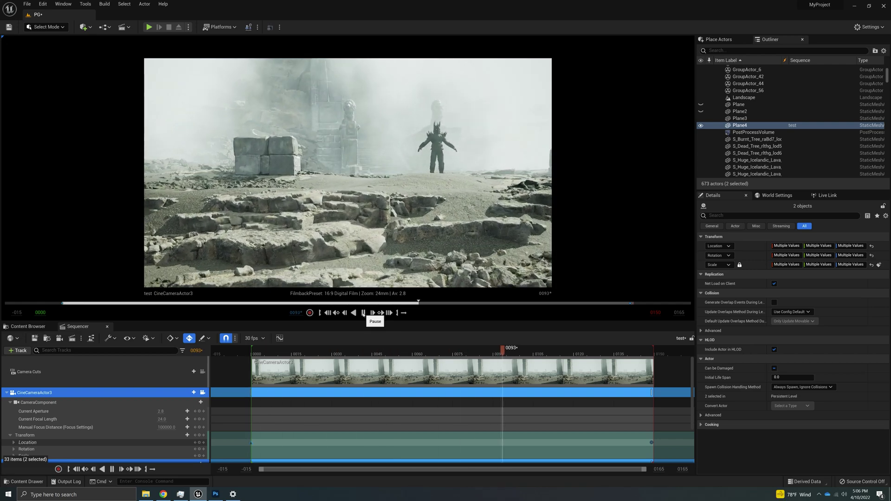
left_click(363, 312)
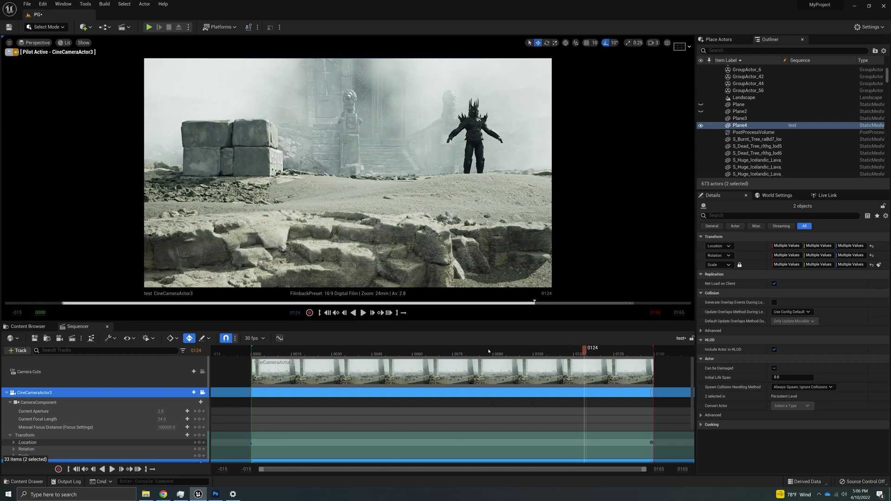
left_click_drag(489, 351, 251, 378)
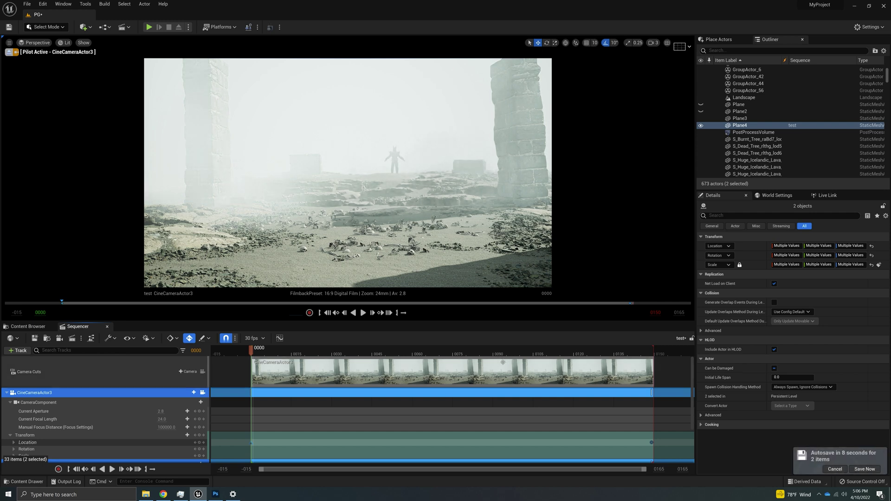
left_click(831, 470)
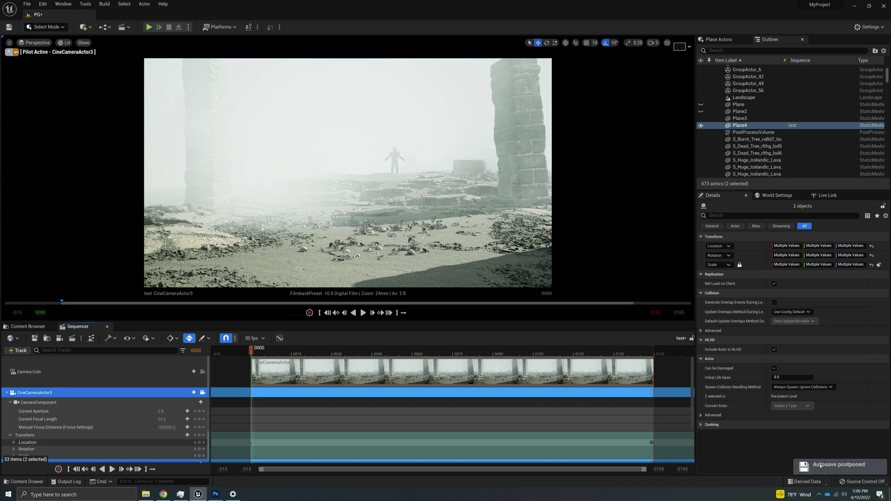